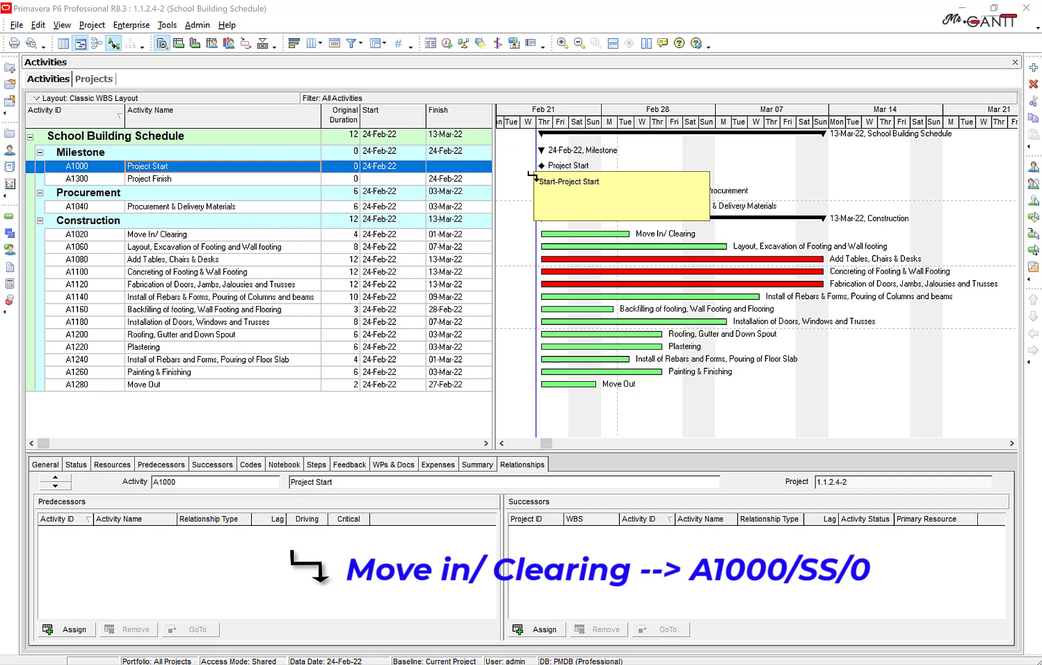
Link Project Start (A1000) start-to-start to Move In/ Clearing (A1020), and A1020 start-to-start to Procurement & Delivery Materials (A1040) in the Gantt chart
{"action": "mouse_move", "coordinate": [531, 177]}
{"action": "left_mouse_down"}
{"action": "mouse_move", "coordinate": [531, 224]}
{"action": "mouse_move", "coordinate": [544, 241]}
{"action": "left_mouse_up"}
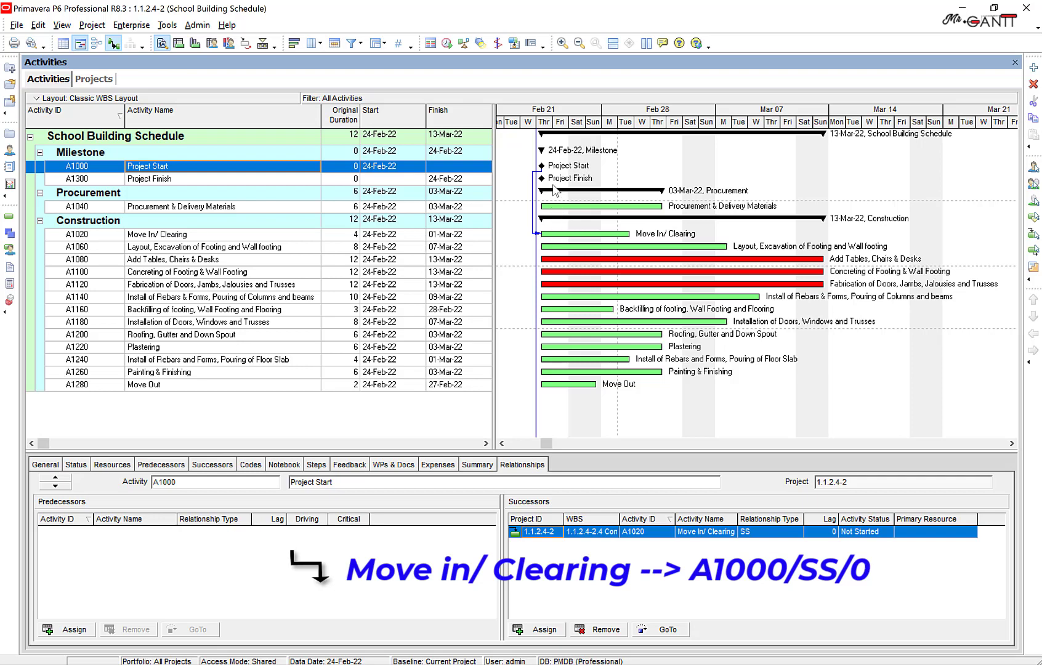
{"action": "left_click", "coordinate": [280, 211]}
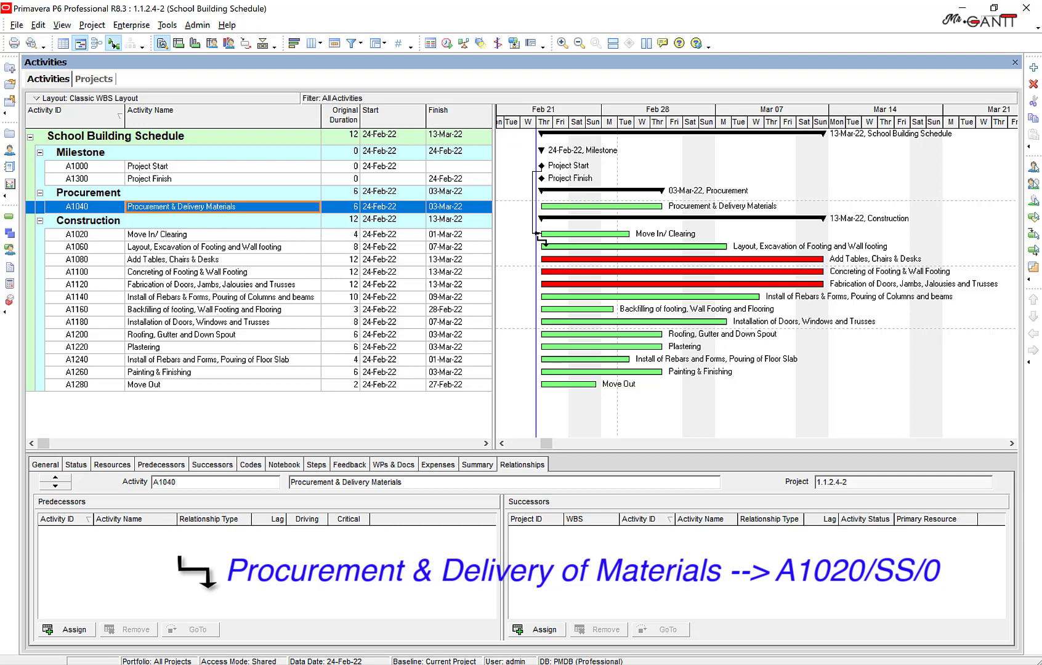
{"action": "left_click_drag", "start_coordinate": [540, 235], "coordinate": [540, 211]}
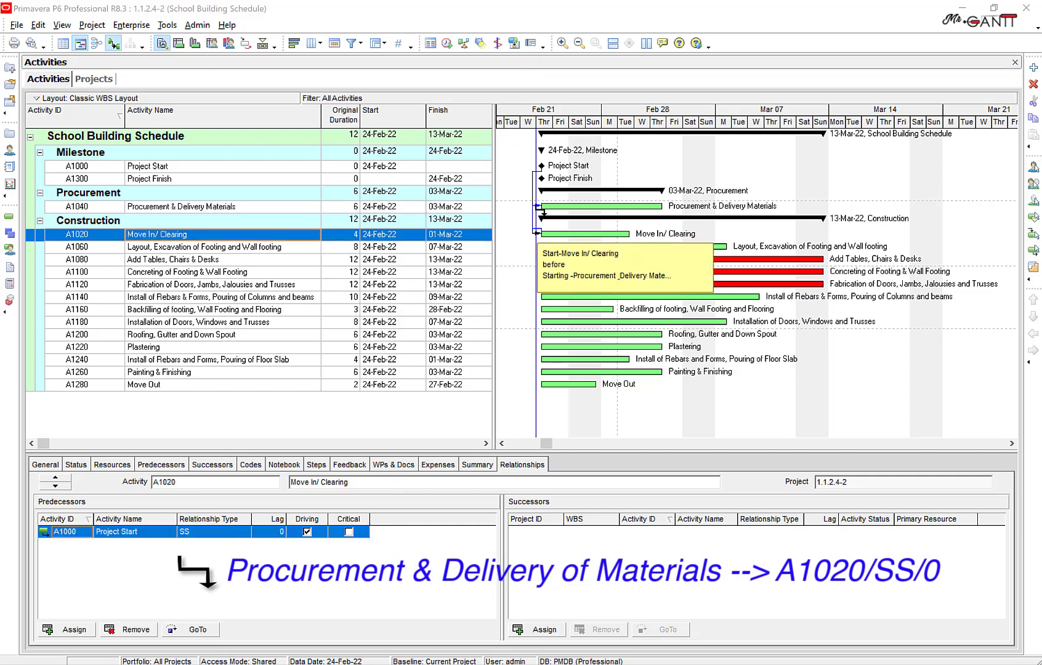
{"action": "left_click_drag", "start_coordinate": [541, 211], "coordinate": [542, 213]}
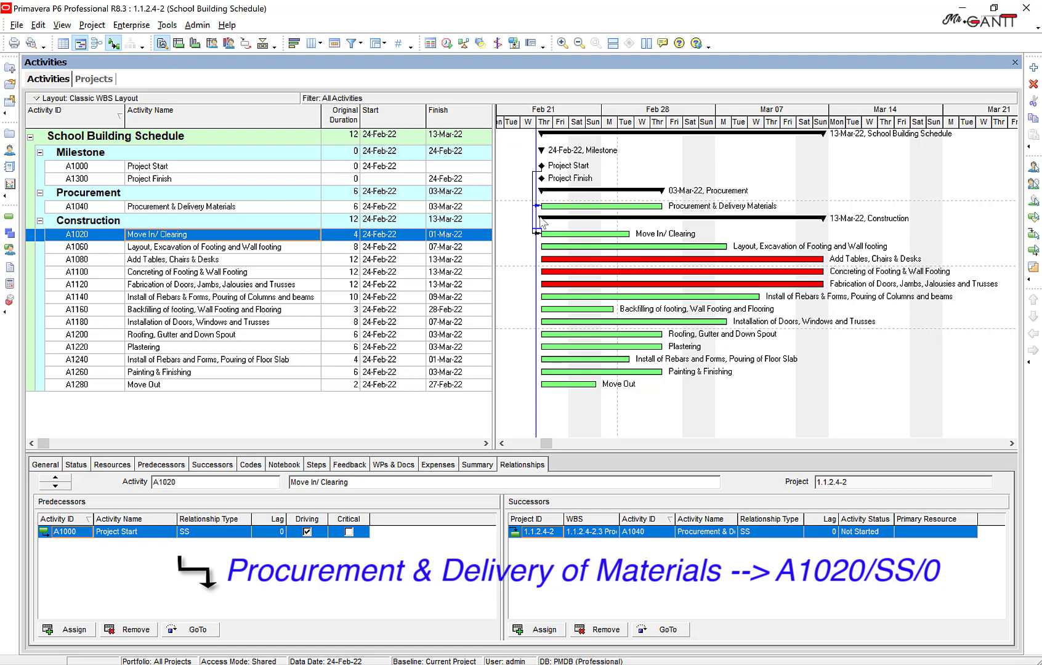
Link Move In/ Clearing (A1020) finish-to-start to Layout, Excavation of Footing and Wall footing (A1060) in the Gantt chart
{"action": "left_click", "coordinate": [273, 248]}
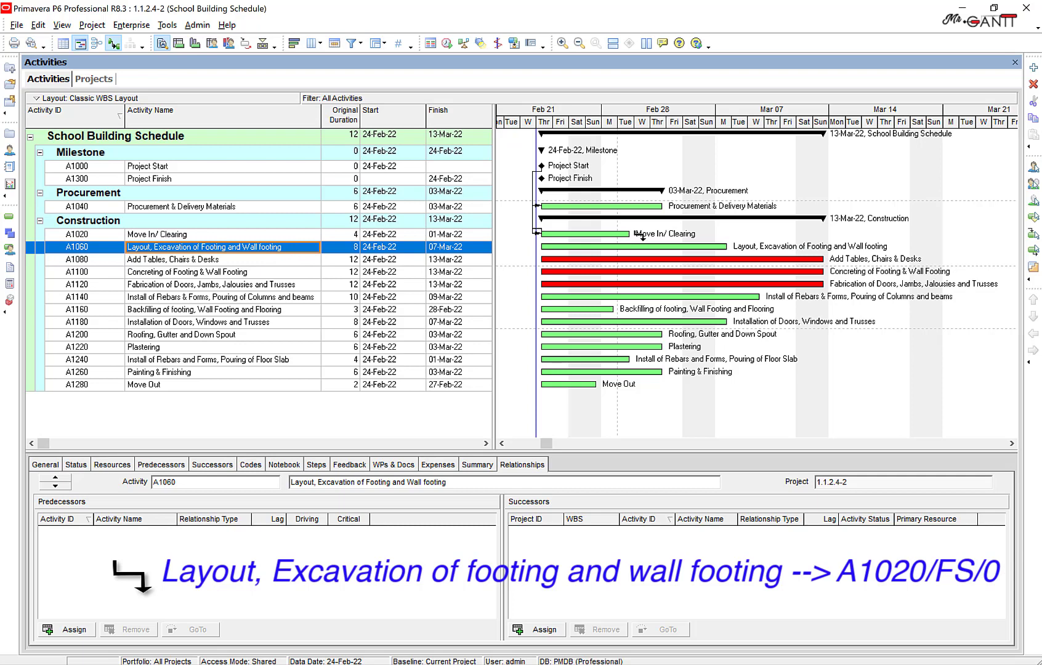
{"action": "left_click_drag", "start_coordinate": [641, 235], "coordinate": [542, 252]}
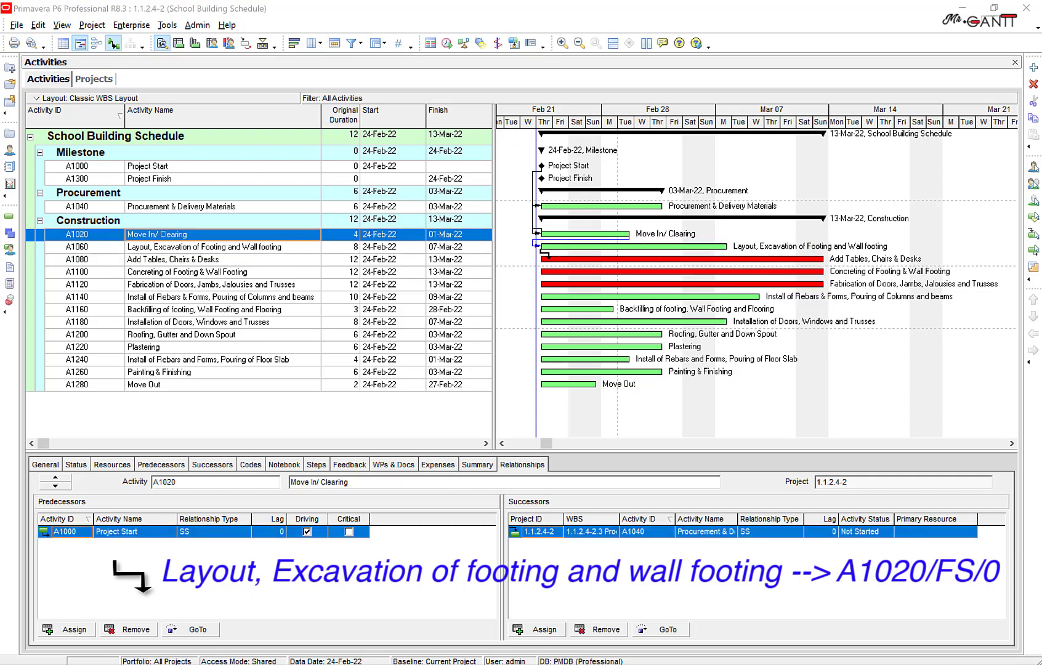
{"action": "left_click", "coordinate": [409, 247]}
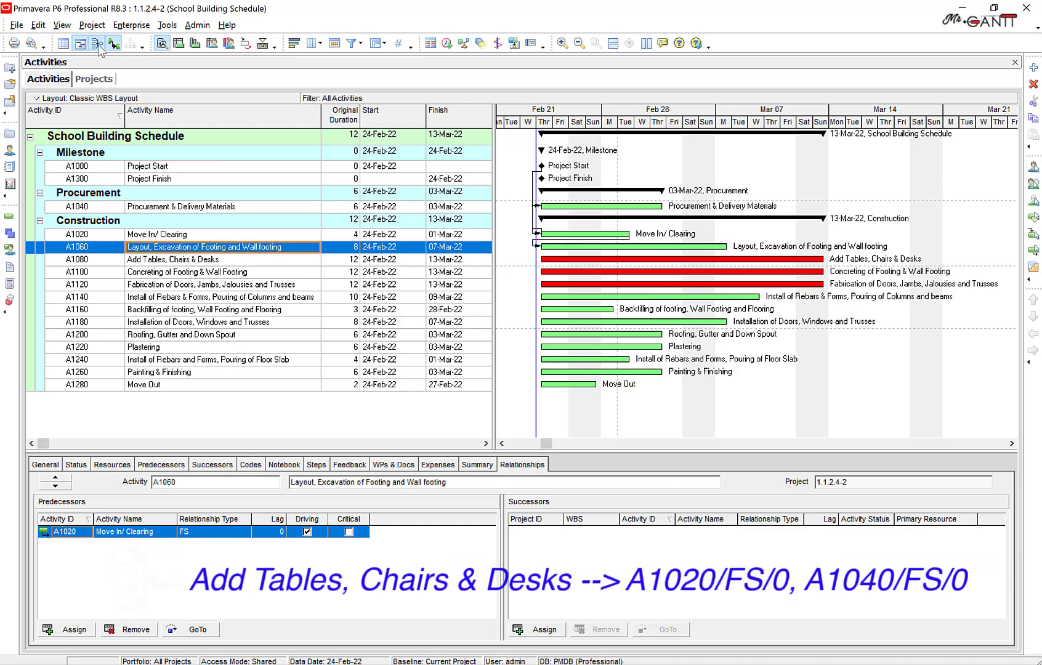
In the activity network view, link Move In/ Clearing (A1020) and Procurement & Delivery Materials (A1040) finish-to-start to Add Tables, Chairs & Desks (A1080)
{"action": "left_click", "coordinate": [97, 43]}
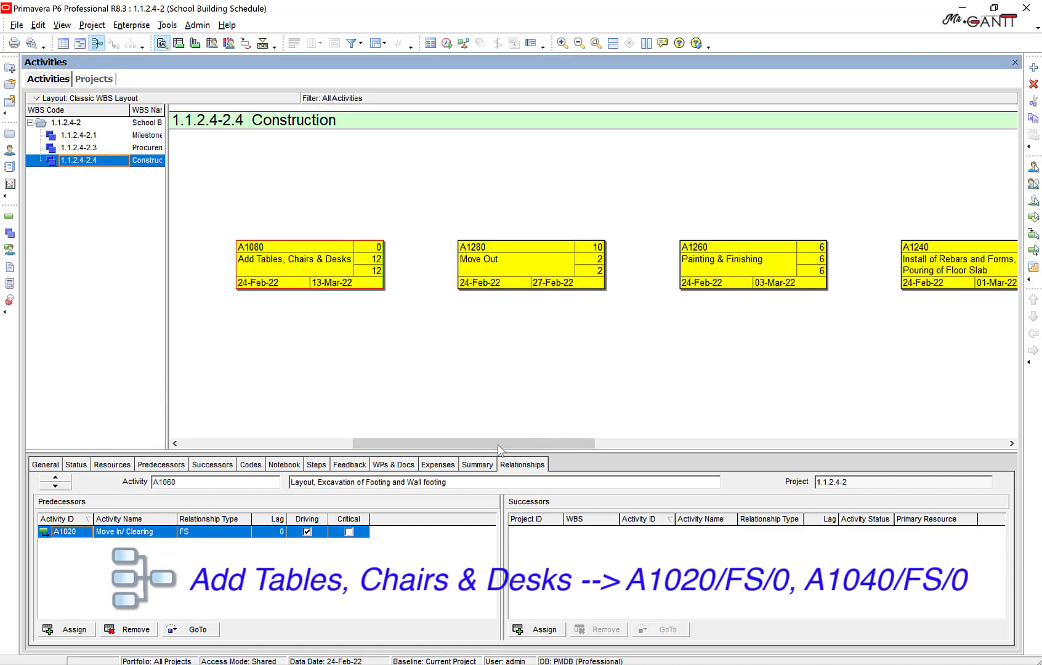
{"action": "left_click_drag", "start_coordinate": [494, 444], "coordinate": [377, 452]}
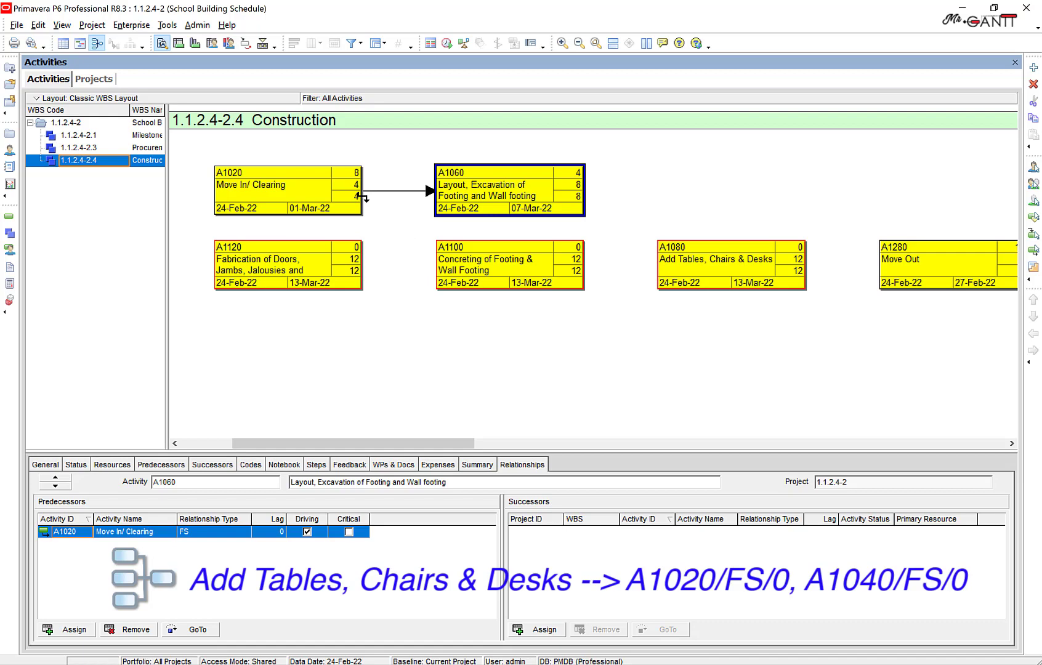
{"action": "left_click_drag", "start_coordinate": [364, 197], "coordinate": [666, 273]}
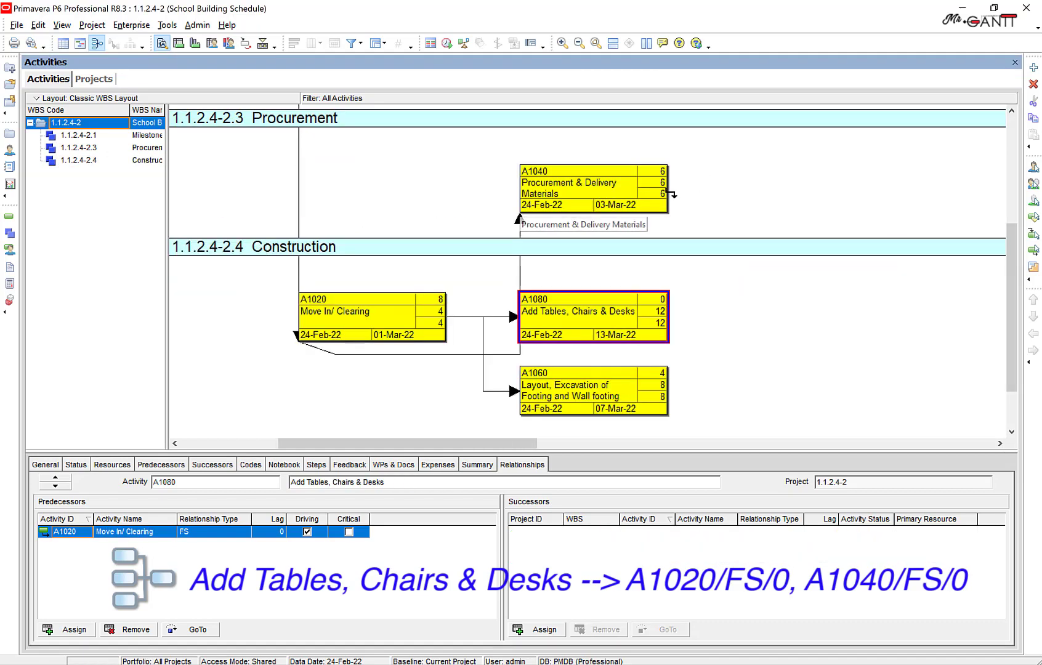
{"action": "left_click_drag", "start_coordinate": [667, 194], "coordinate": [526, 317]}
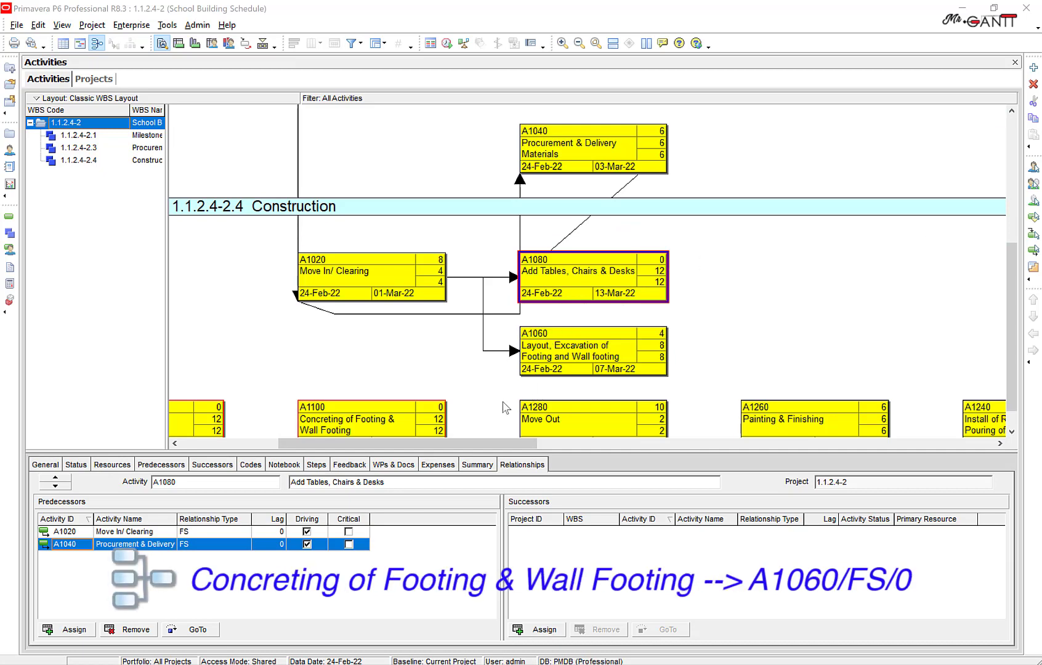
In the network, link A1060 finish-to-start to Concreting of Footing & Wall Footing (A1100), and A1040 and A1080 finish-to-start to Fabrication of Doors (A1120)
{"action": "left_click_drag", "start_coordinate": [455, 453], "coordinate": [421, 454]}
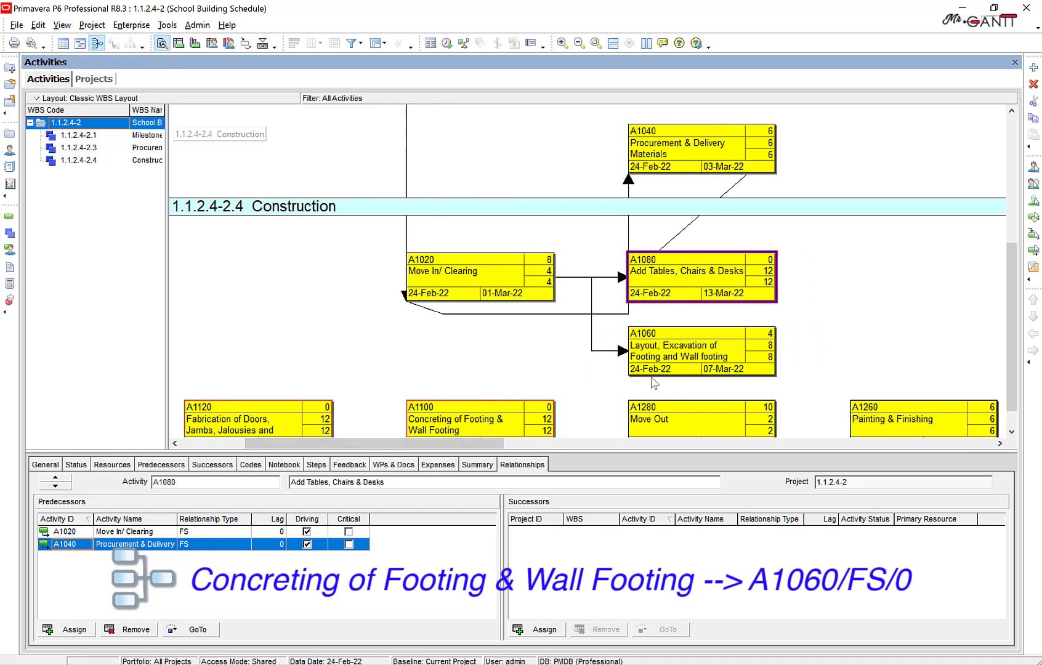
{"action": "left_click_drag", "start_coordinate": [775, 357], "coordinate": [424, 425]}
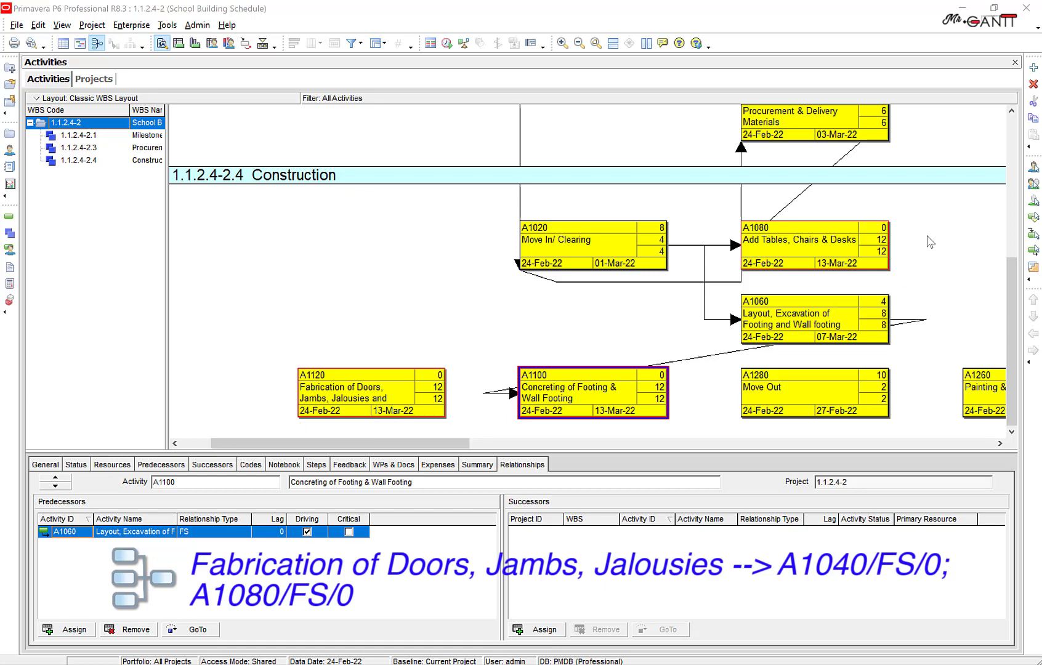
{"action": "left_click", "coordinate": [1011, 111]}
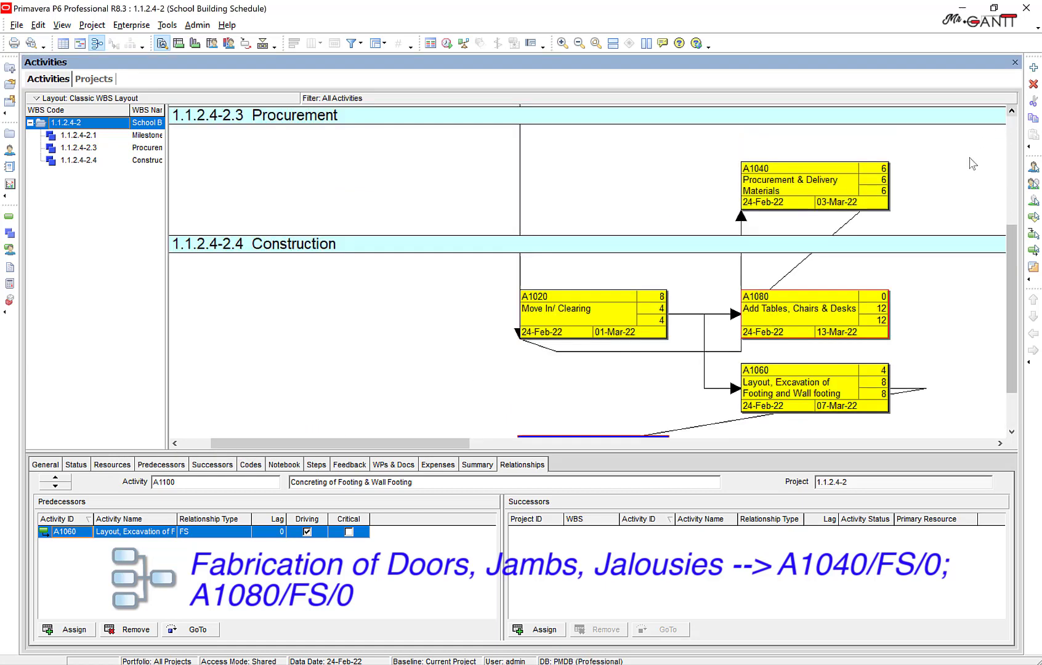
{"action": "left_click_drag", "start_coordinate": [888, 191], "coordinate": [350, 398]}
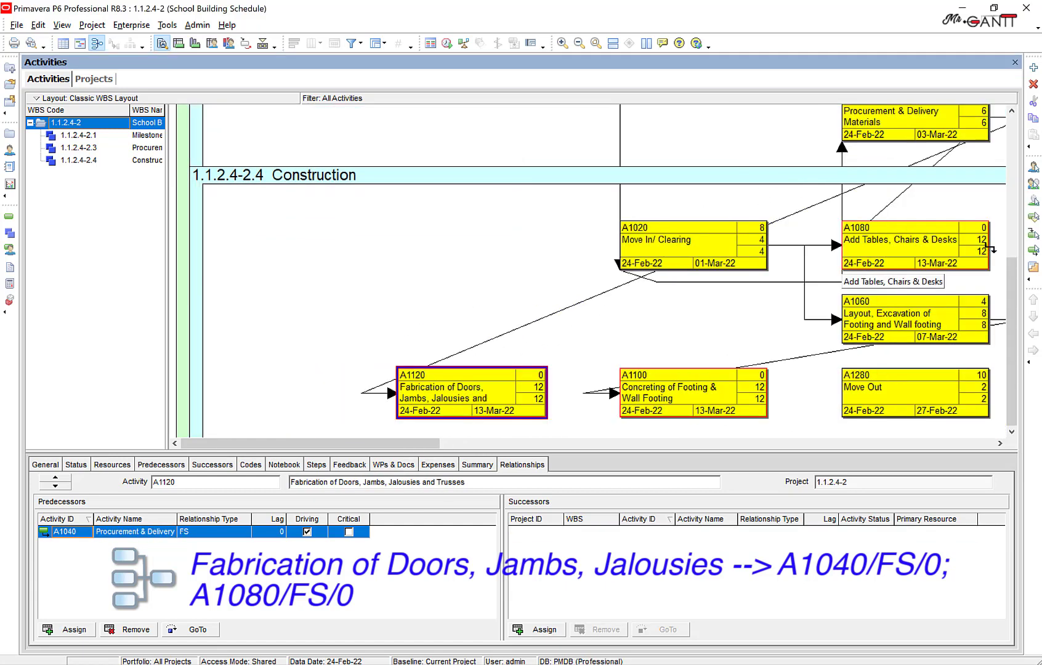
{"action": "left_click_drag", "start_coordinate": [987, 248], "coordinate": [464, 389]}
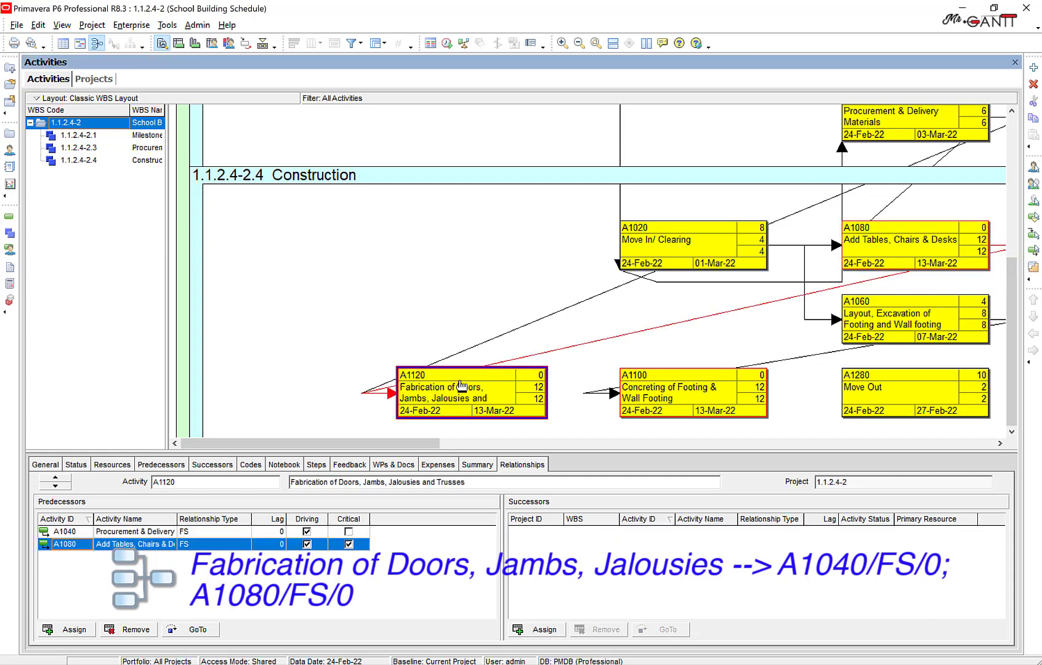
Return to the Gantt chart view and assign A1100 as finish-to-start predecessor of Install of Rebars & Forms, Pouring of Columns and beams (A1140)
{"action": "left_click", "coordinate": [80, 43]}
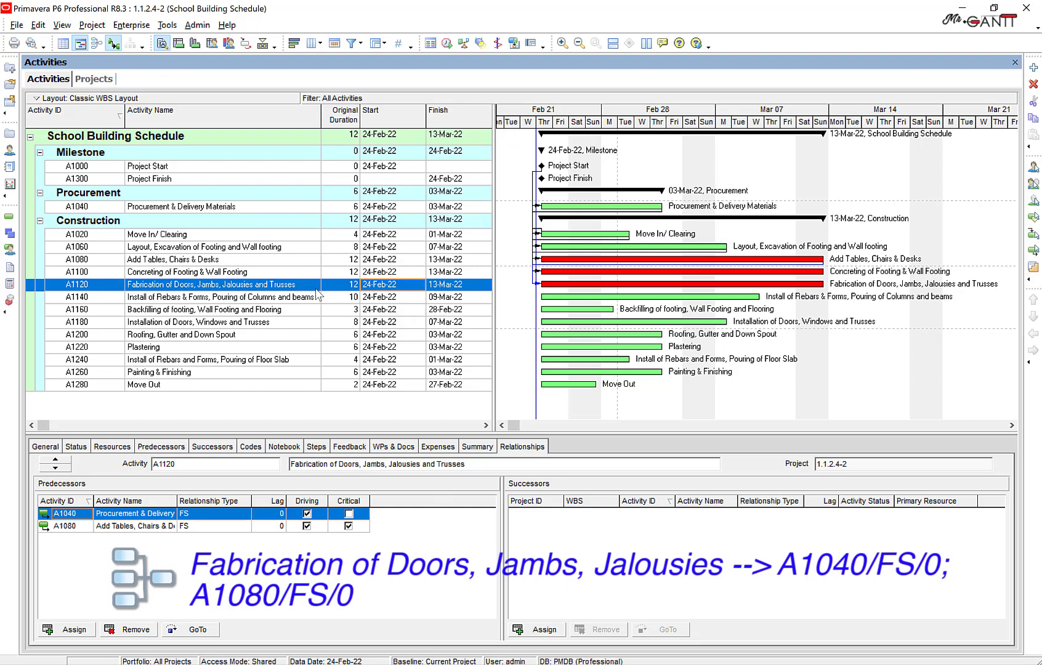
{"action": "left_click", "coordinate": [280, 299]}
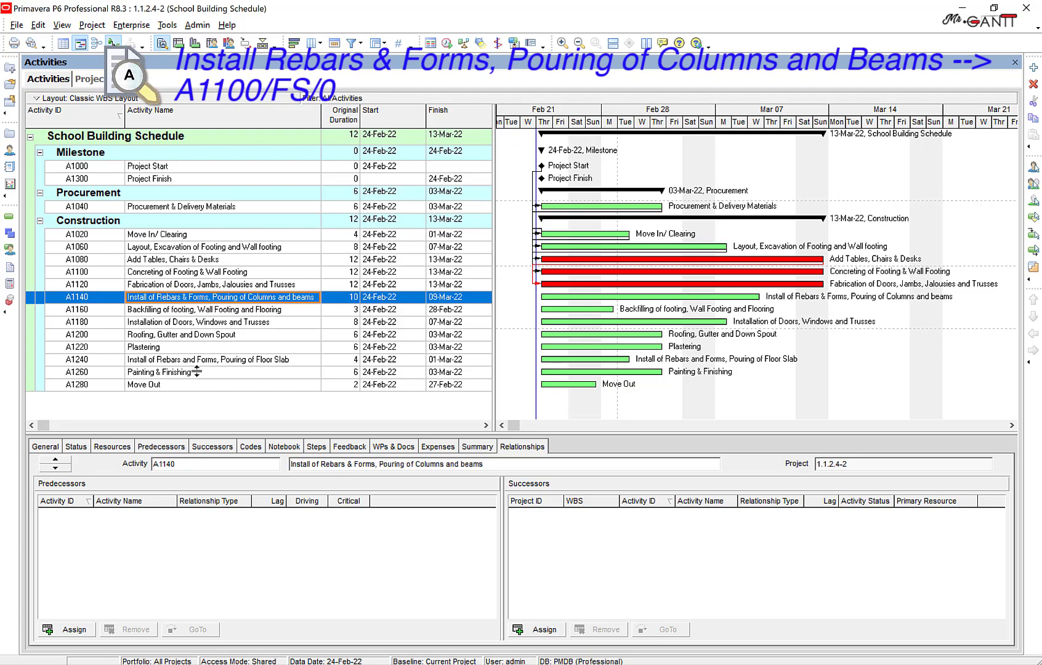
{"action": "left_click", "coordinate": [66, 630]}
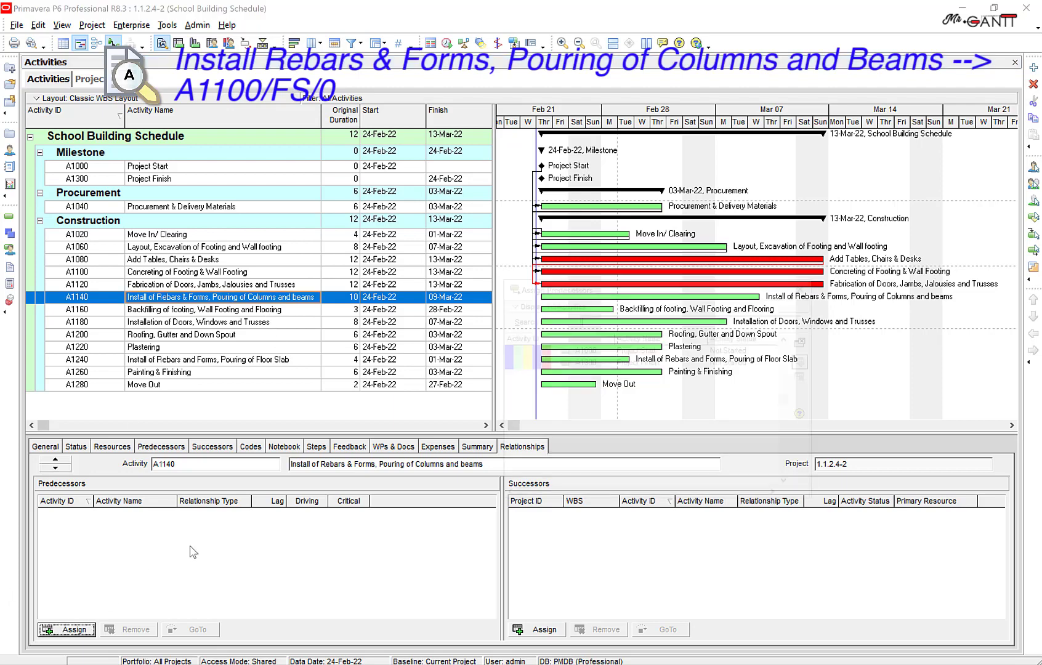
{"action": "left_click", "coordinate": [542, 492]}
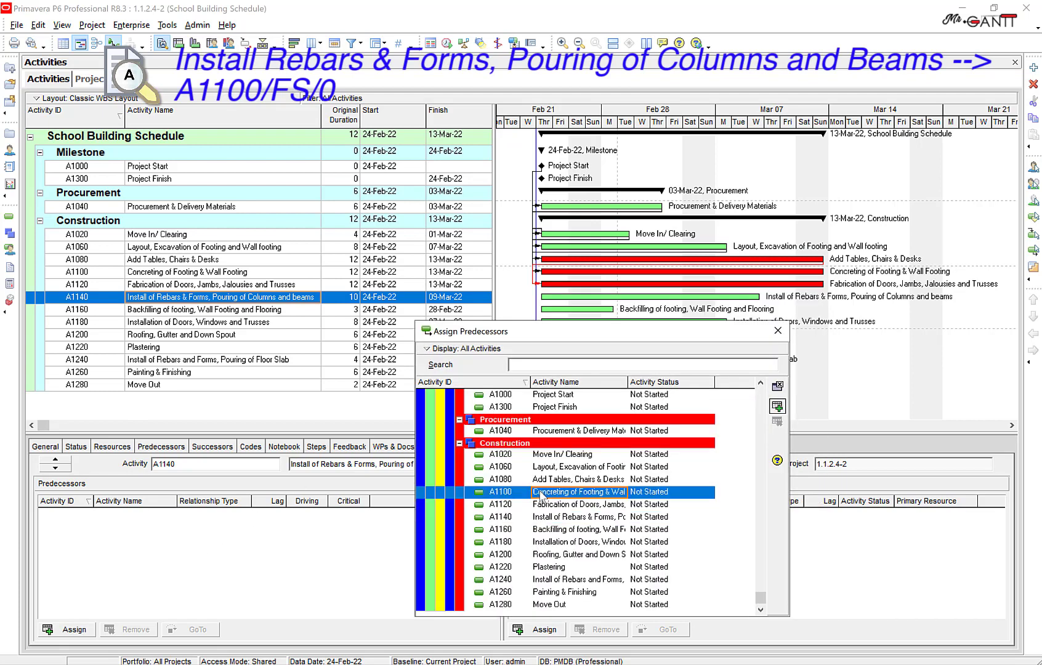
{"action": "left_click", "coordinate": [777, 406]}
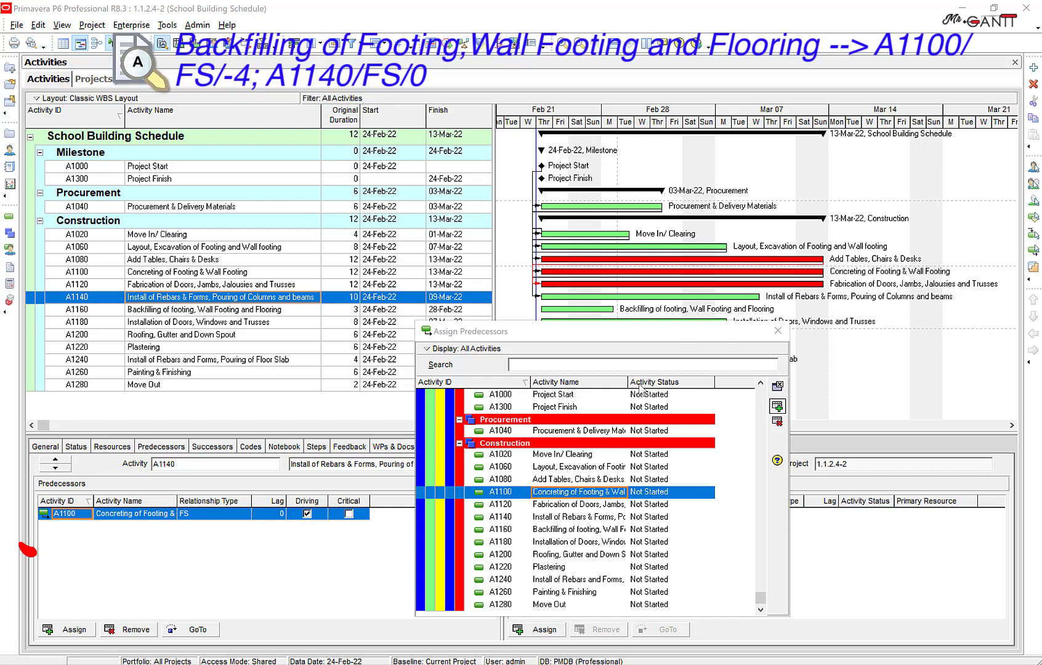
Assign predecessors A1100 with a lag of -4 and A1140 to Backfilling of footing, Wall Footing and Flooring (A1160), both finish-to-start
{"action": "left_click", "coordinate": [289, 311]}
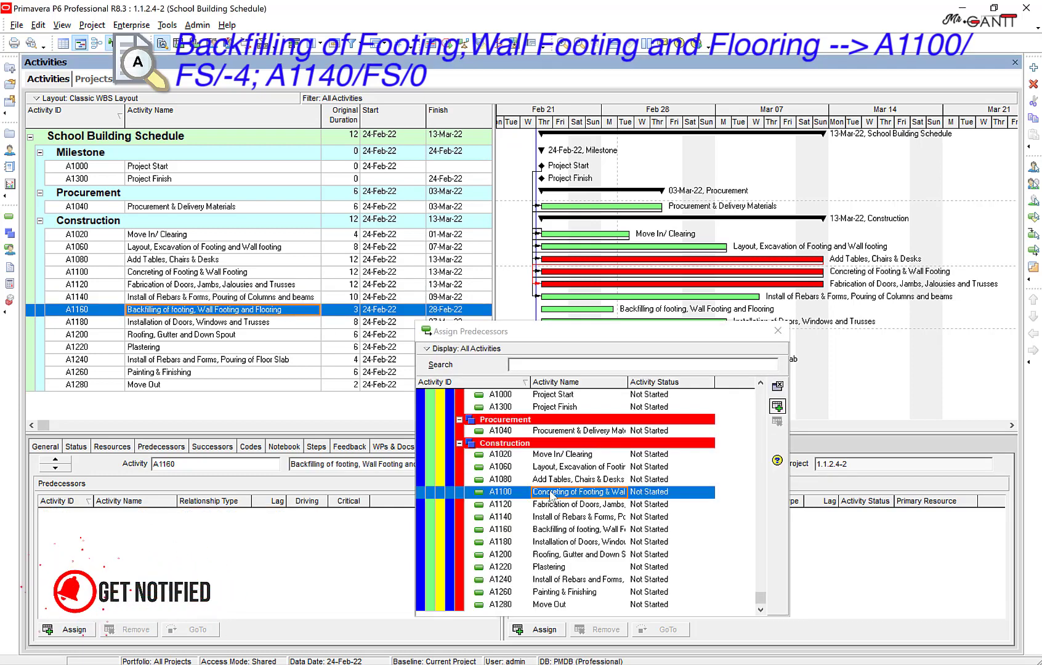
{"action": "left_click", "coordinate": [778, 407]}
{"action": "left_click", "coordinate": [276, 514]}
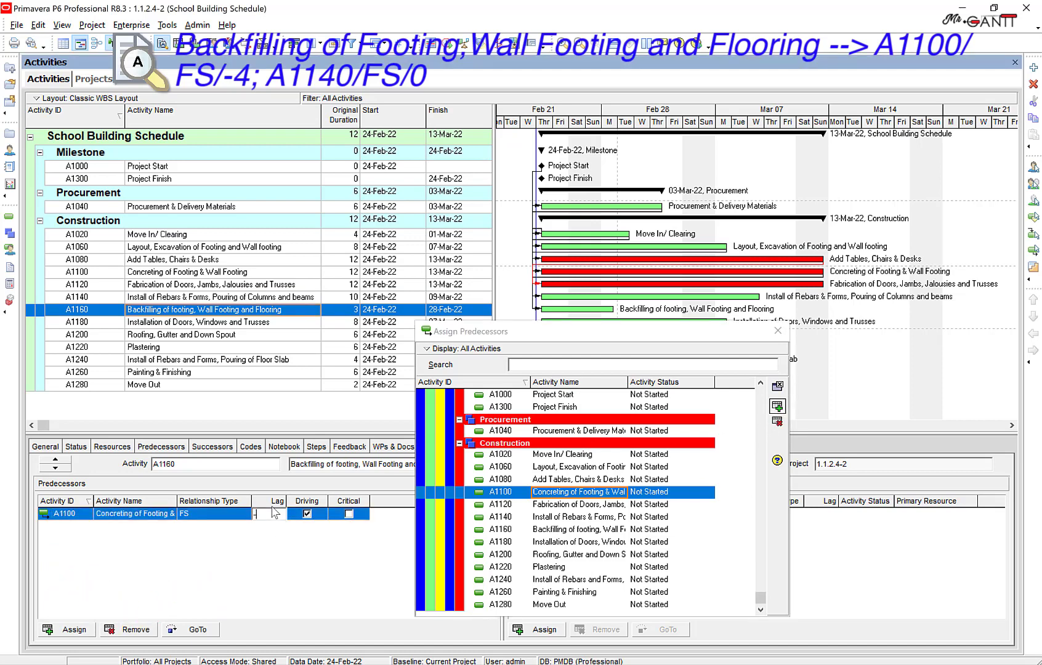
{"action": "type", "text": "-4"}
{"action": "left_click", "coordinate": [545, 518]}
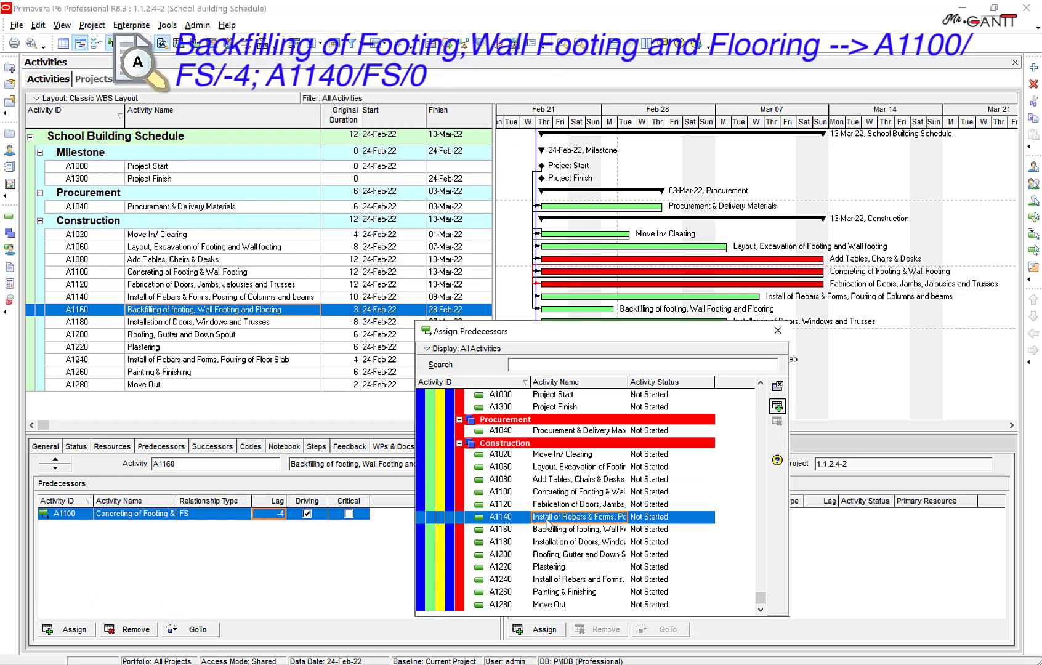
{"action": "left_click", "coordinate": [779, 412]}
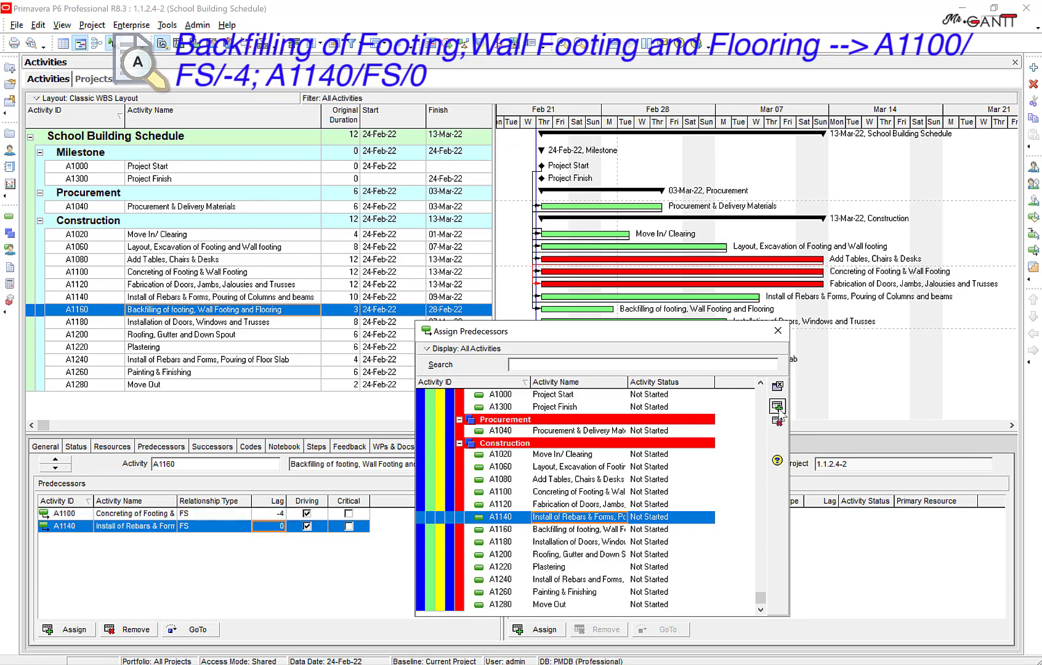
Assign A1100, A1120 and A1140 as finish-to-start predecessors of Installation of Doors, Windows and Trusses (A1180) and close the predecessor assignment dialog
{"action": "left_click", "coordinate": [242, 326]}
{"action": "left_click", "coordinate": [242, 325]}
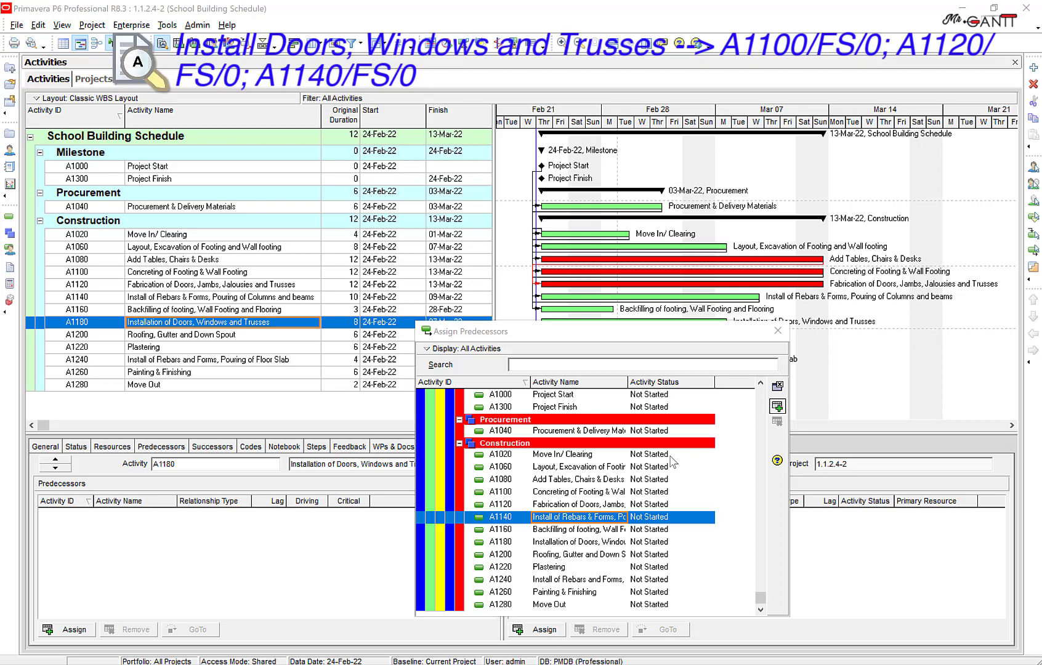
{"action": "left_click", "coordinate": [525, 491]}
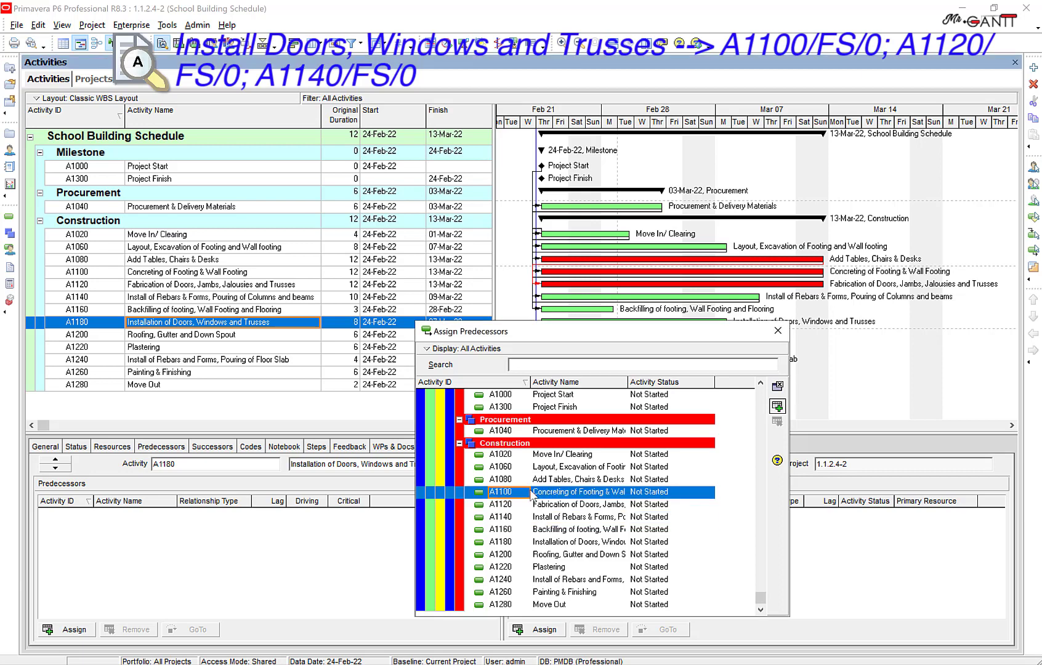
{"action": "left_click", "coordinate": [777, 407]}
{"action": "key", "text": "Down"}
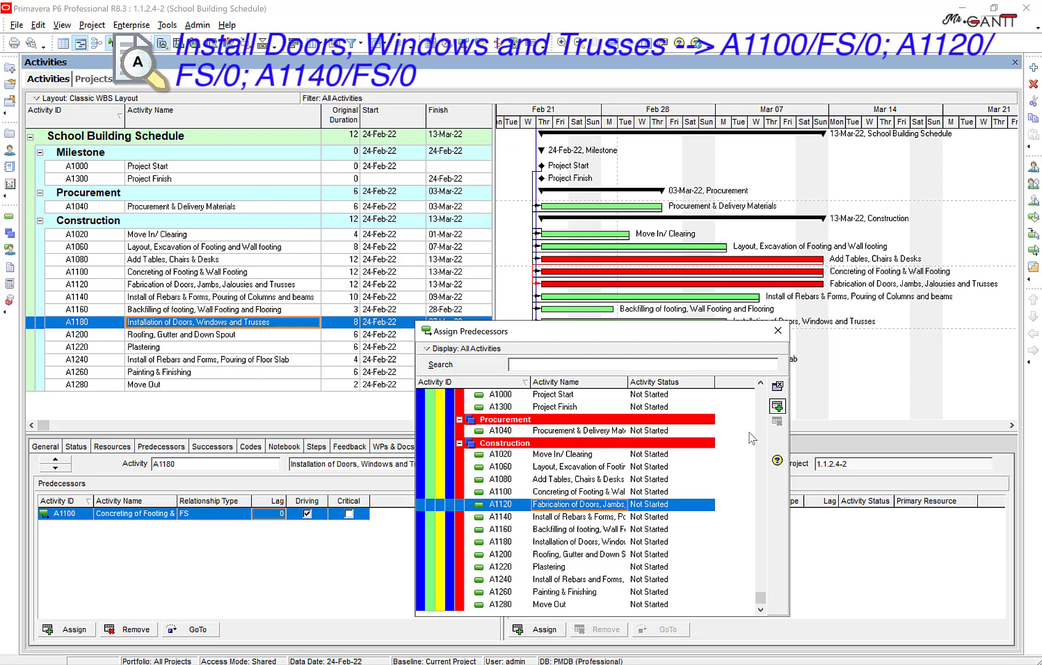
{"action": "left_click", "coordinate": [777, 408]}
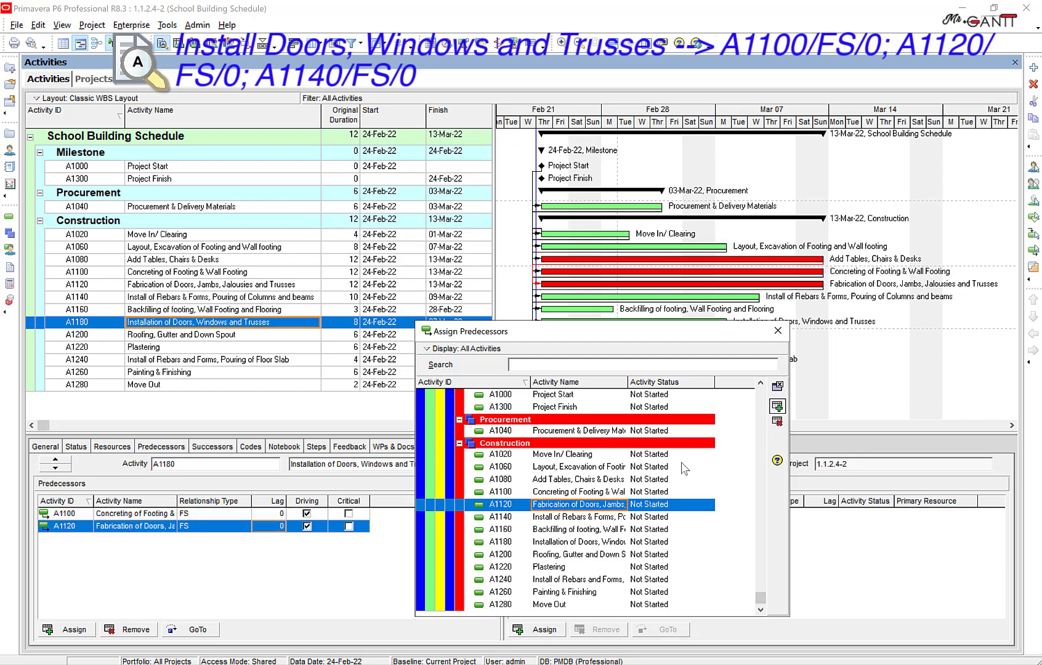
{"action": "left_click", "coordinate": [589, 519]}
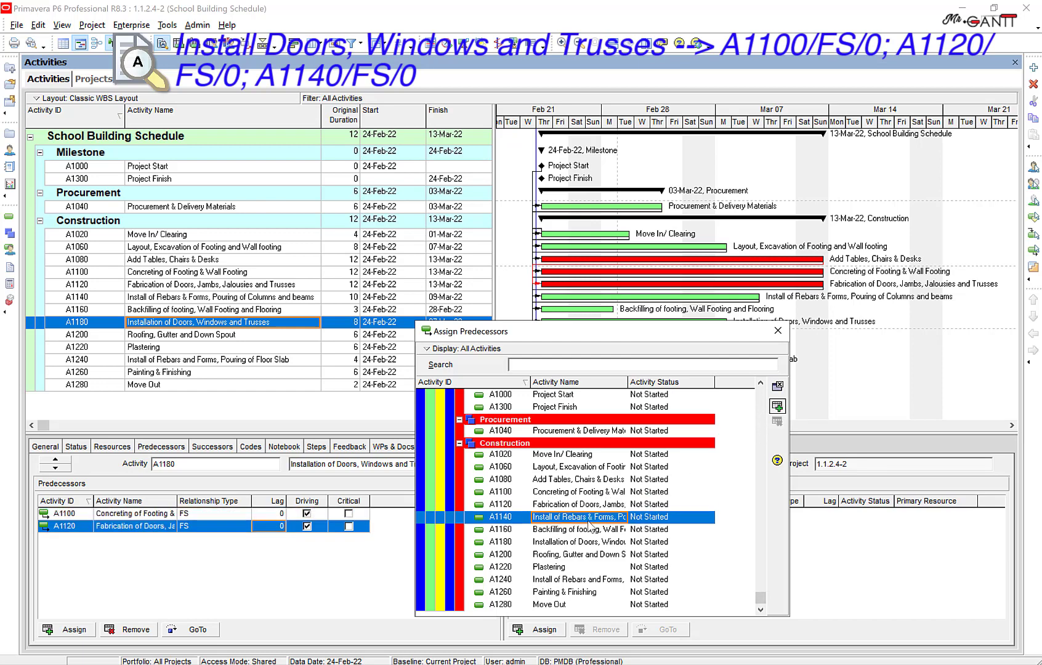
{"action": "left_click", "coordinate": [777, 407]}
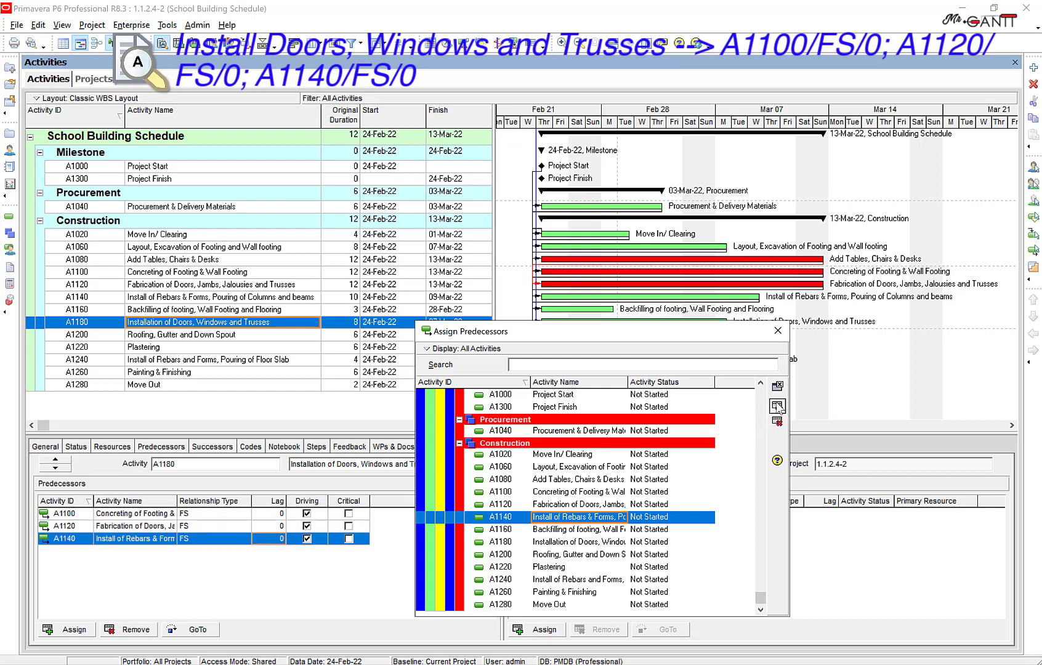
{"action": "left_click", "coordinate": [777, 332]}
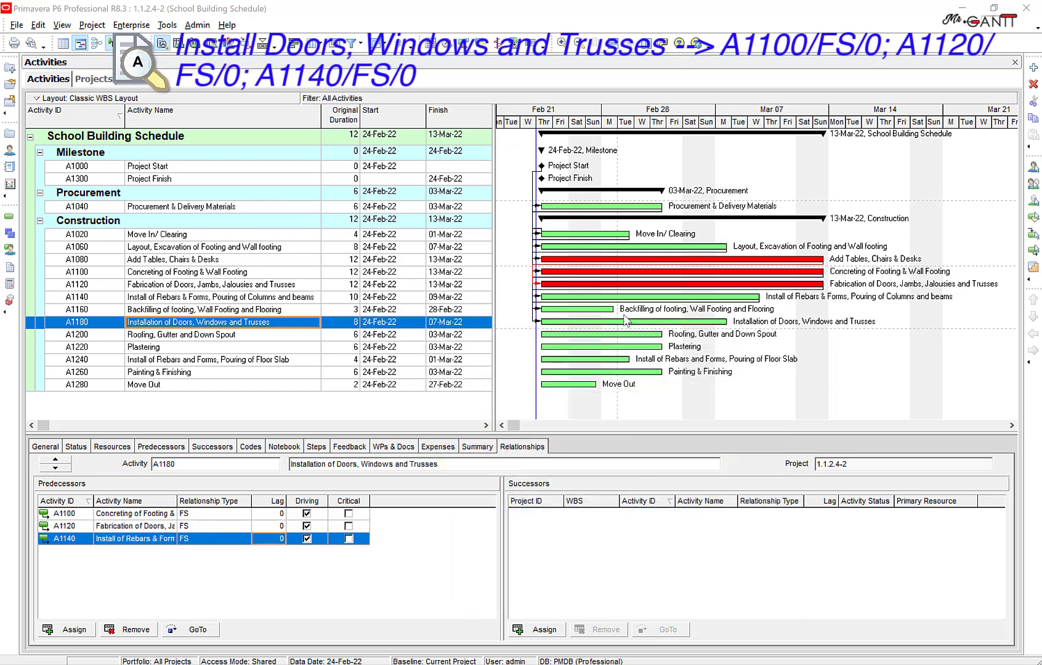
Link Installation of Doors, Windows and Trusses (A1180) finish-to-start to Roofing, Gutter and Down Spout (A1200) with Link Activities
{"action": "left_click", "coordinate": [290, 336]}
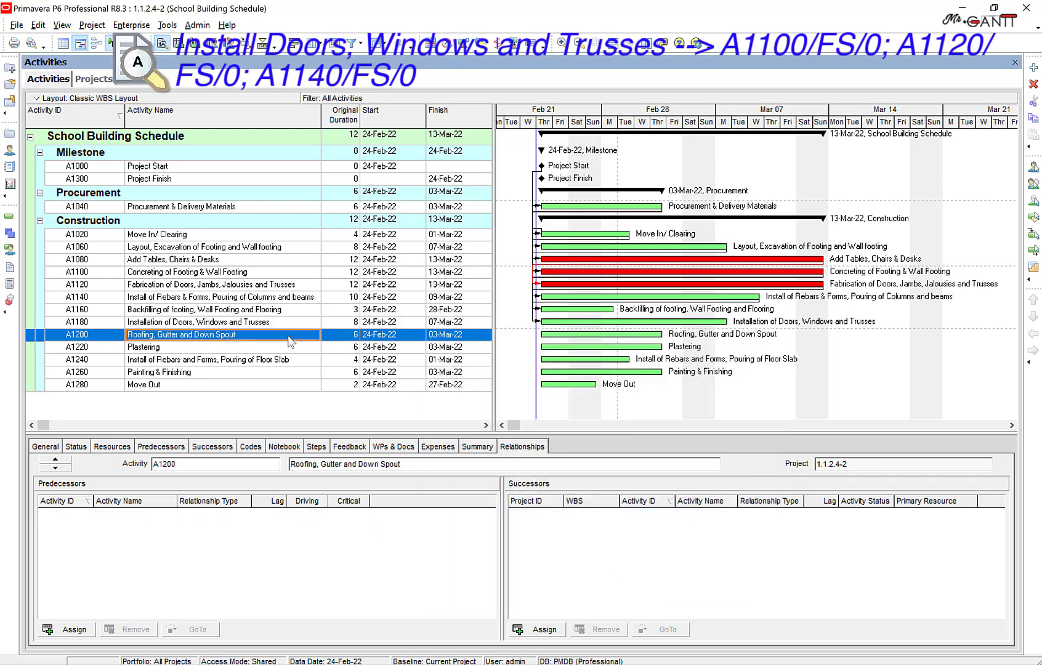
{"action": "left_click", "coordinate": [254, 326]}
{"action": "left_click", "coordinate": [267, 336], "text": "ctrl"}
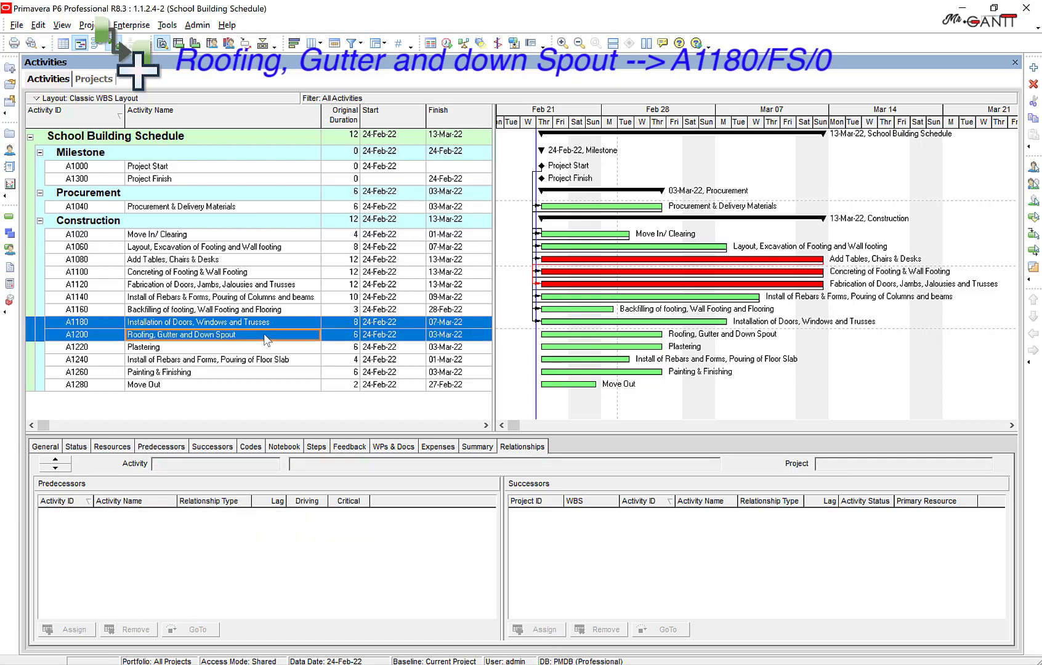
{"action": "right_click", "coordinate": [266, 338]}
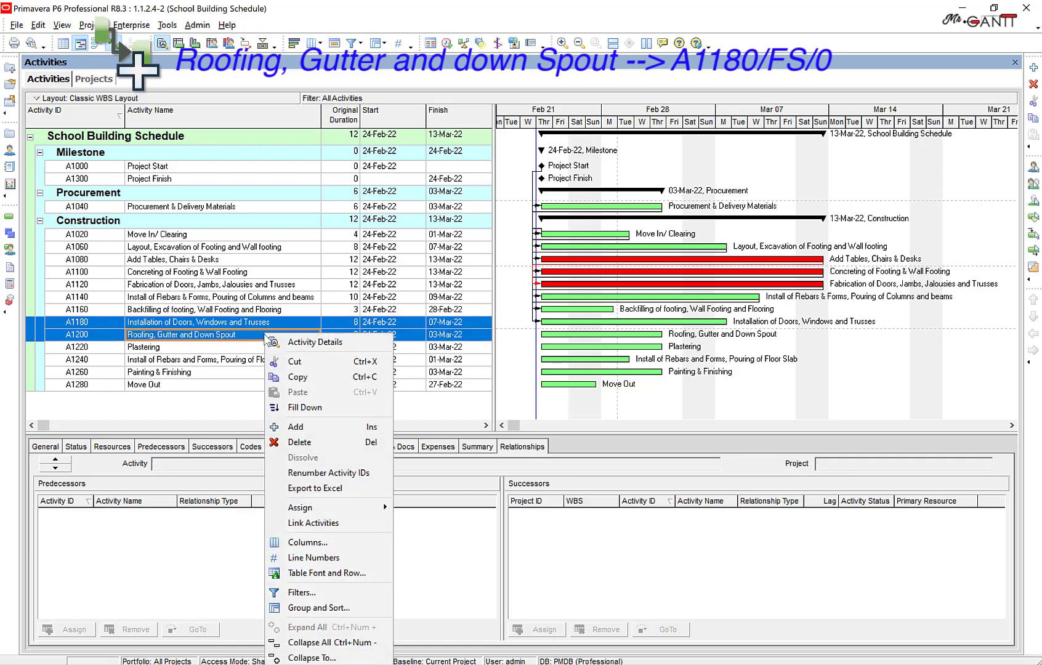
{"action": "left_click", "coordinate": [333, 523]}
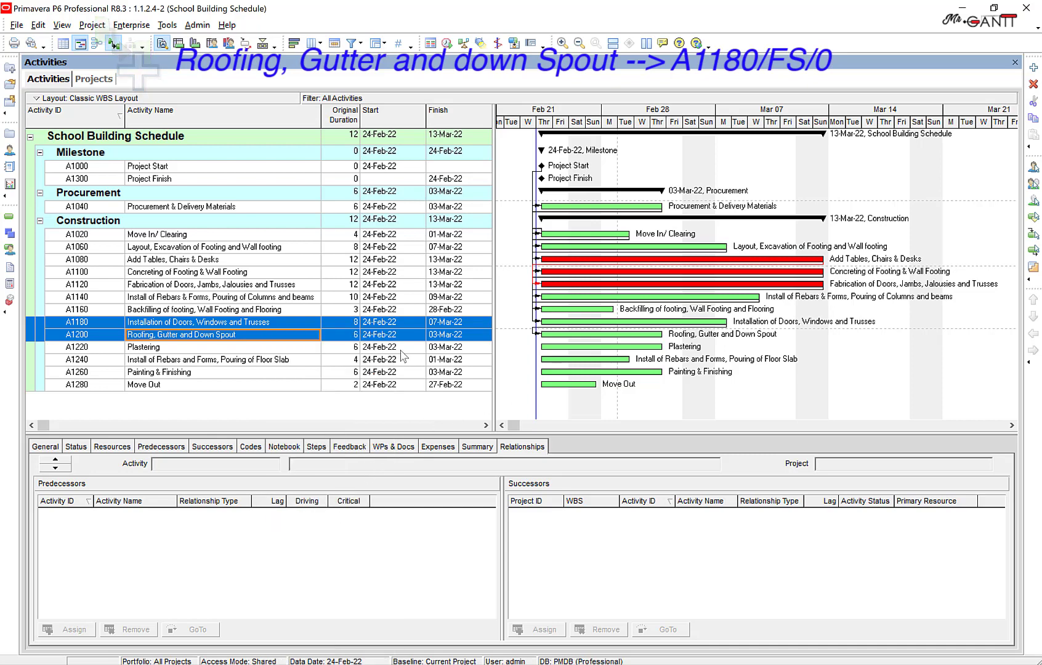
Link A1140 and A1100 each finish-to-start to Plastering (A1220) with Link Activities
{"action": "left_click", "coordinate": [258, 338]}
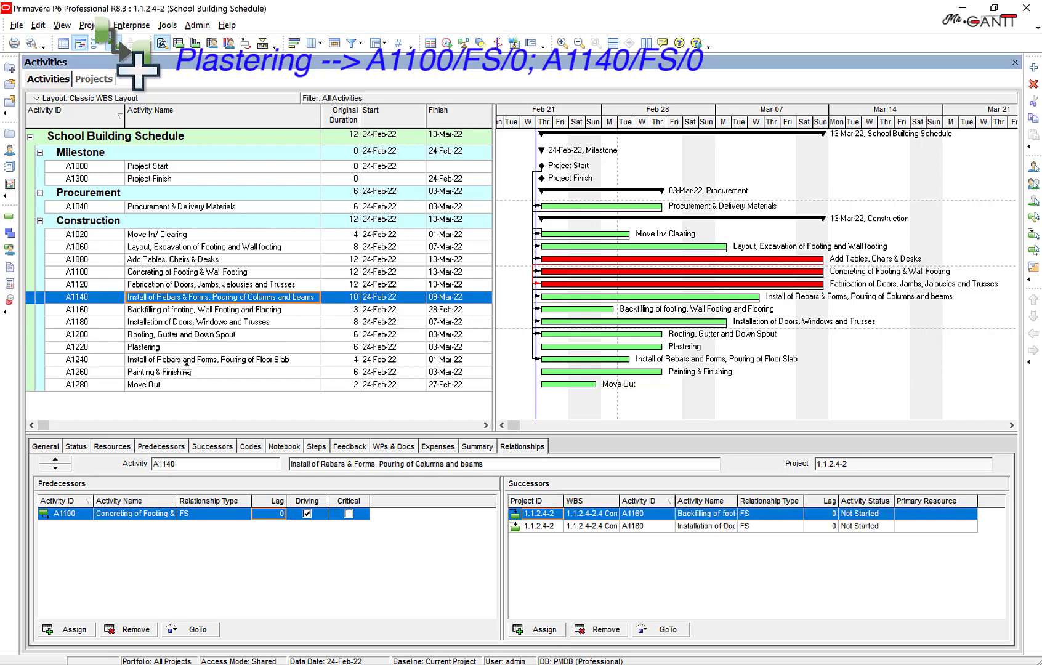
{"action": "left_click", "coordinate": [191, 350], "text": "ctrl"}
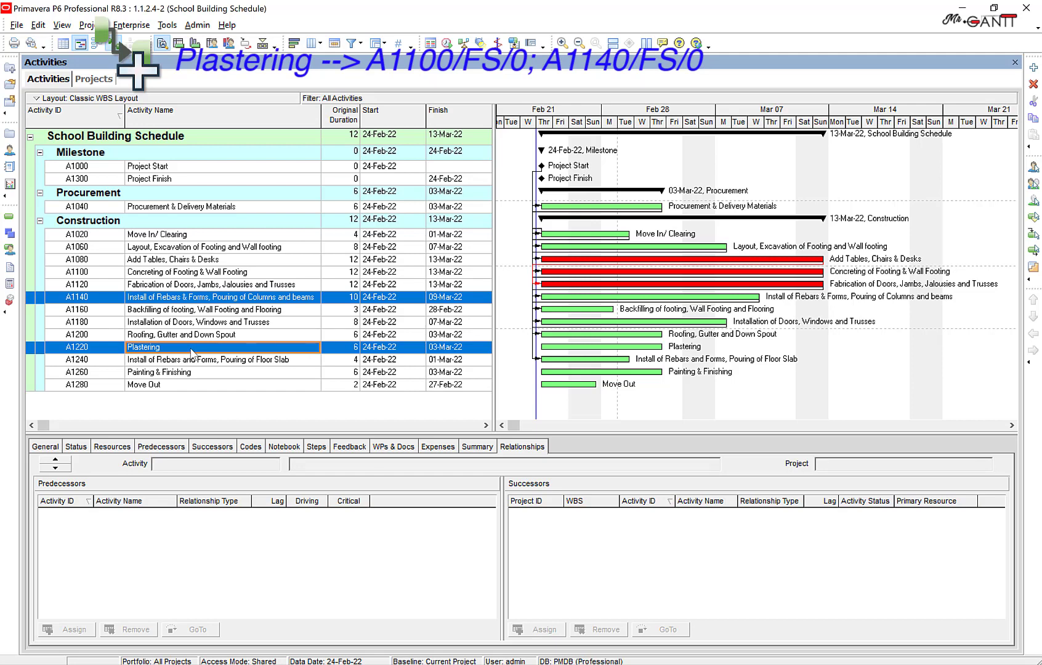
{"action": "right_click", "coordinate": [192, 353]}
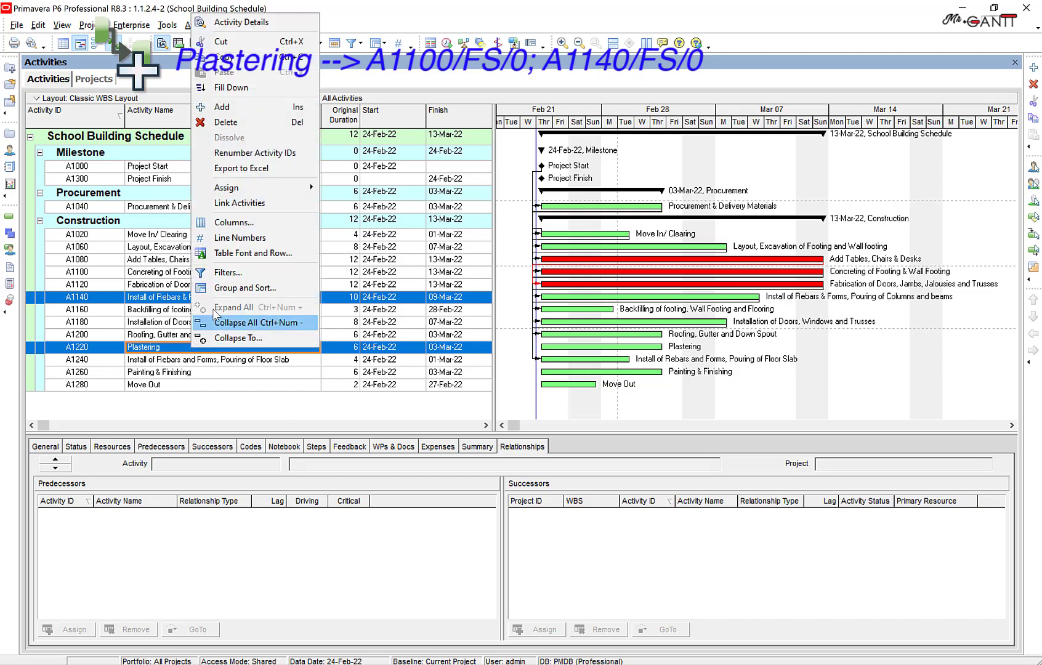
{"action": "left_click", "coordinate": [233, 204]}
{"action": "left_click", "coordinate": [262, 274]}
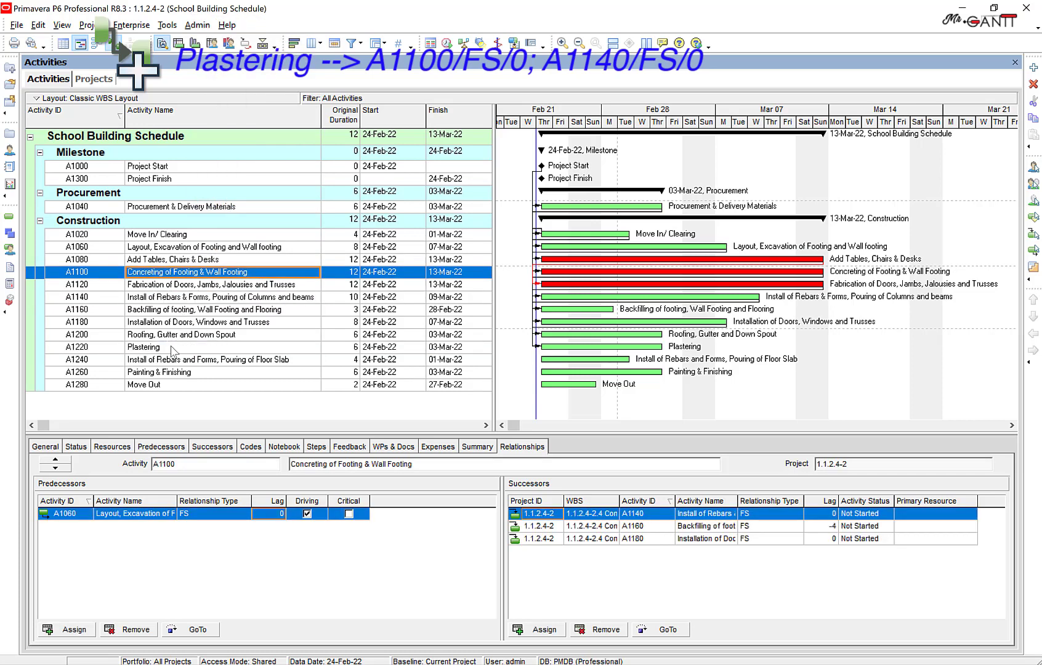
{"action": "left_click", "coordinate": [172, 349], "text": "ctrl"}
{"action": "right_click", "coordinate": [172, 353]}
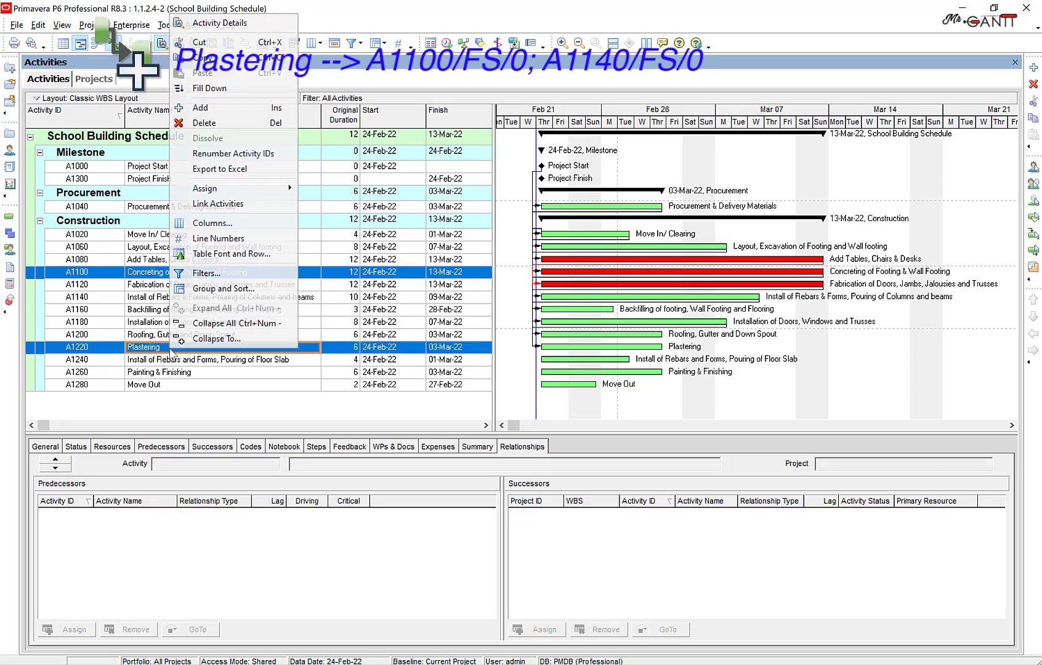
{"action": "left_click", "coordinate": [230, 210]}
Assign A1160 and A1200 as finish-to-start predecessors of Install of Rebars and Forms, Pouring of Floor Slab (A1240)
{"action": "left_click", "coordinate": [275, 359]}
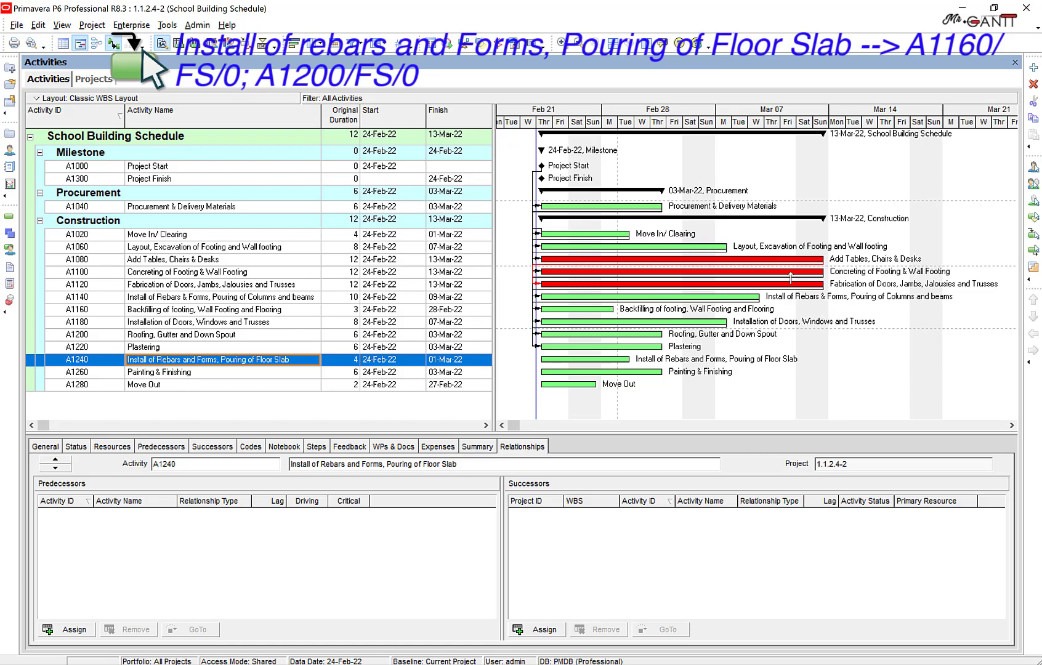
{"action": "left_click", "coordinate": [1033, 236]}
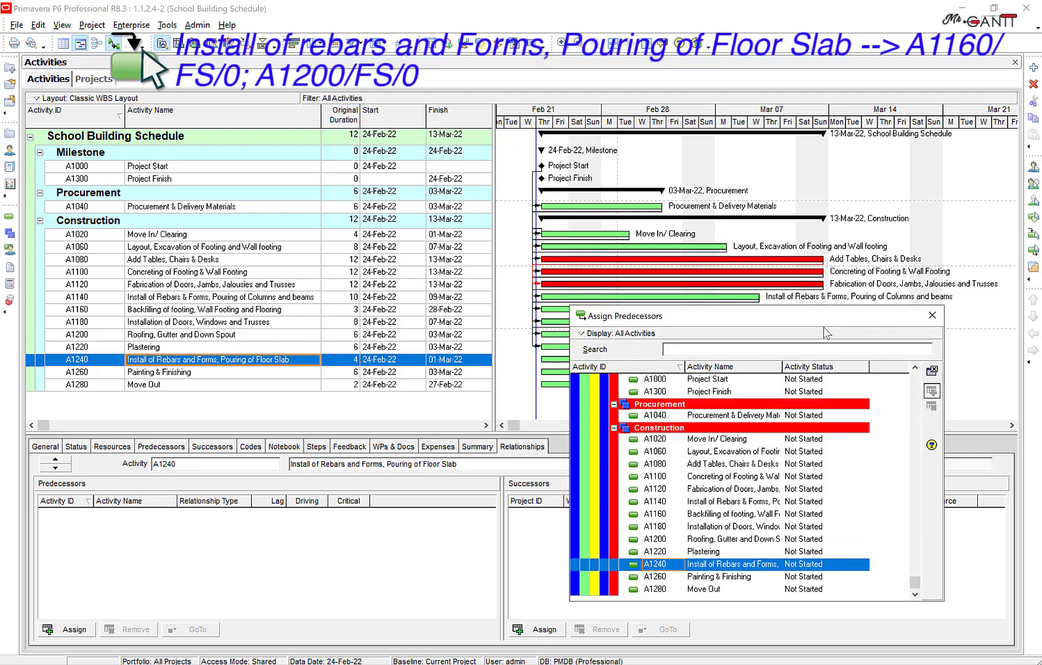
{"action": "left_click_drag", "start_coordinate": [825, 327], "coordinate": [733, 340]}
{"action": "left_click", "coordinate": [590, 527]}
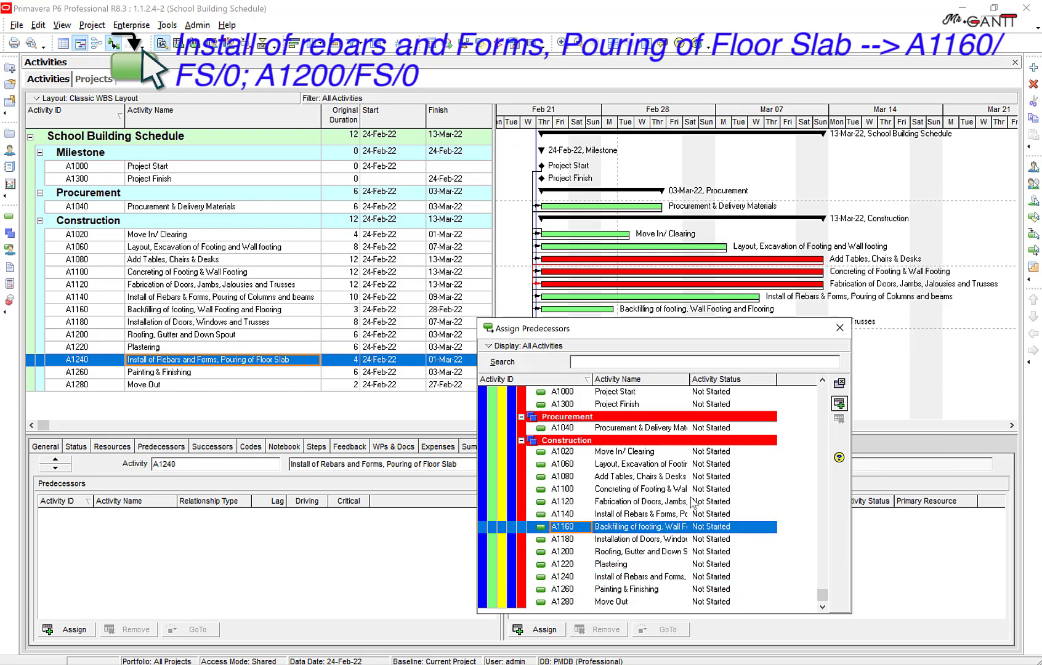
{"action": "left_click", "coordinate": [839, 403]}
{"action": "left_click", "coordinate": [609, 552]}
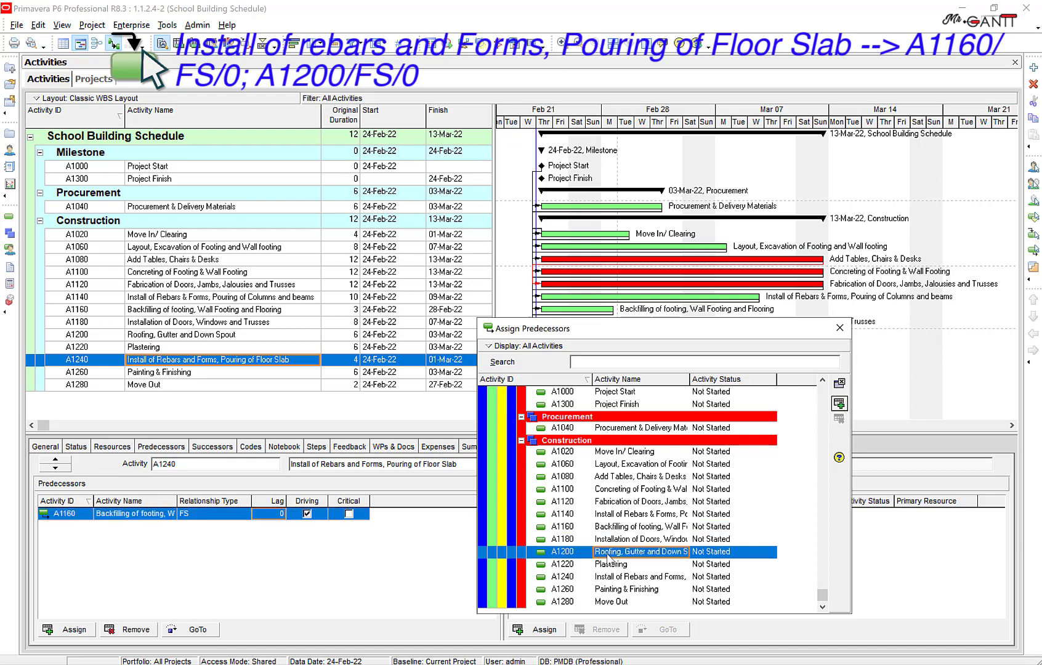
{"action": "left_click", "coordinate": [839, 404]}
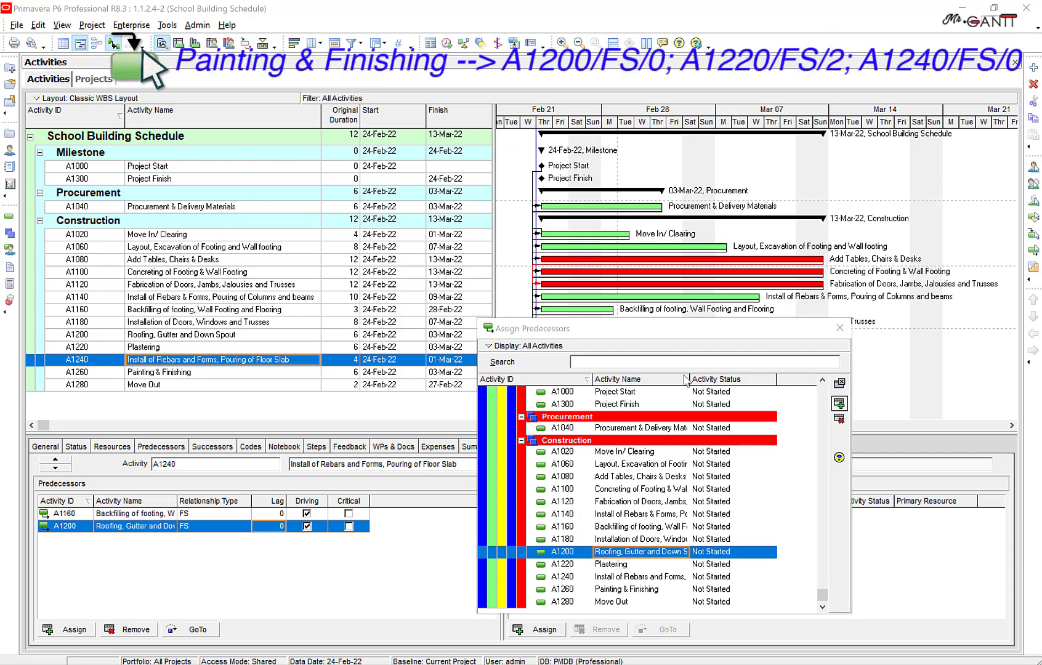
Assign predecessors A1200, A1220 with a lag of 2, and A1240 to Painting & Finishing (A1260), all finish-to-start, and close the assignment dialog
{"action": "left_click", "coordinate": [209, 376]}
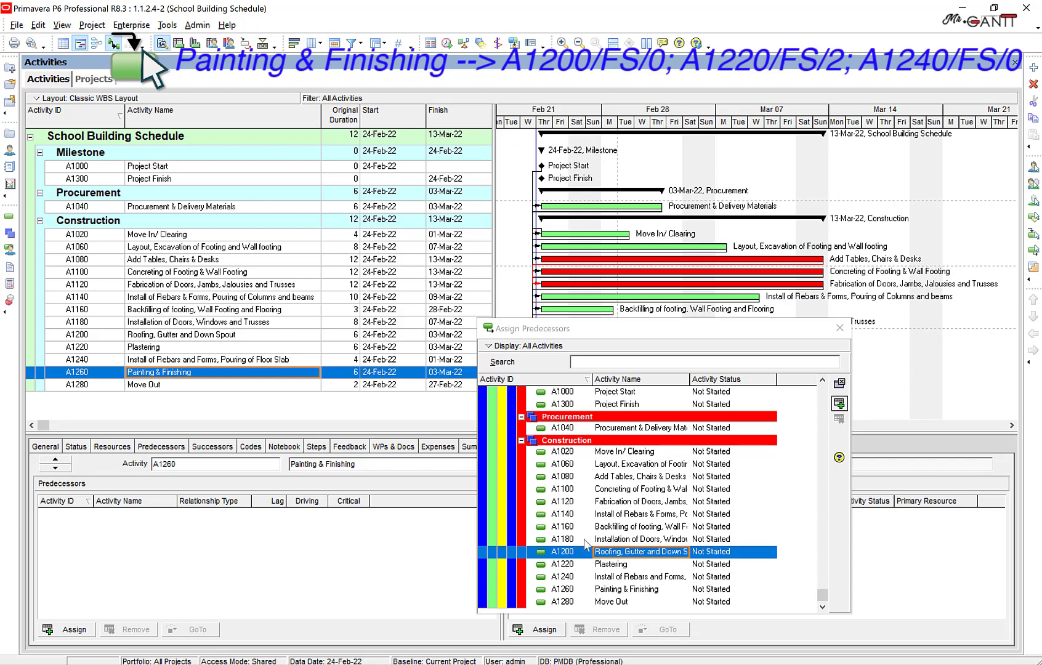
{"action": "left_click", "coordinate": [839, 404]}
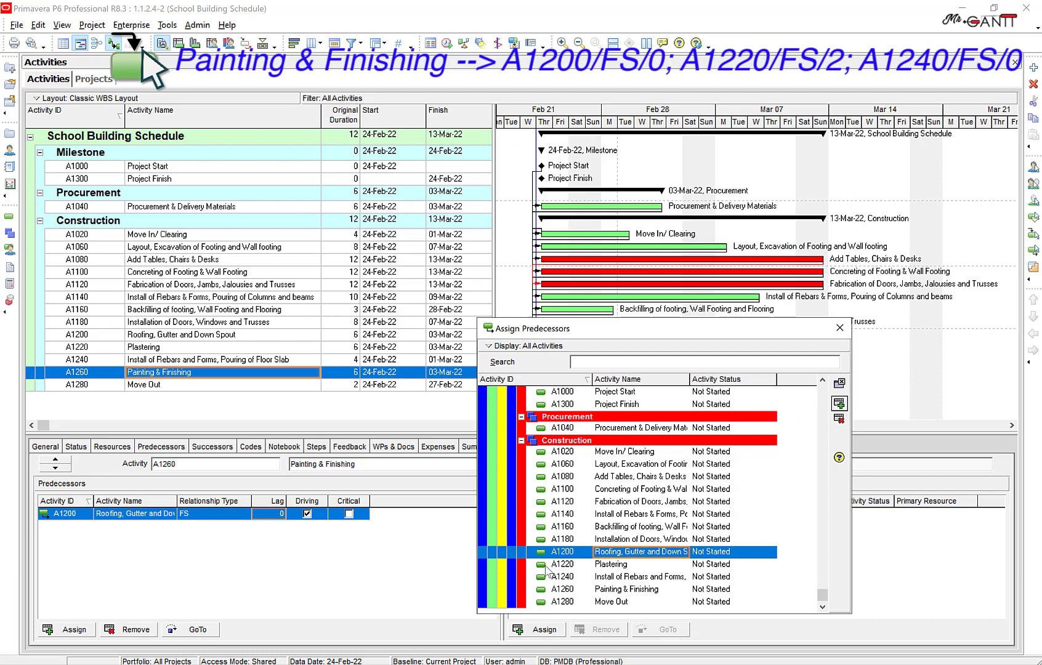
{"action": "left_click", "coordinate": [597, 562]}
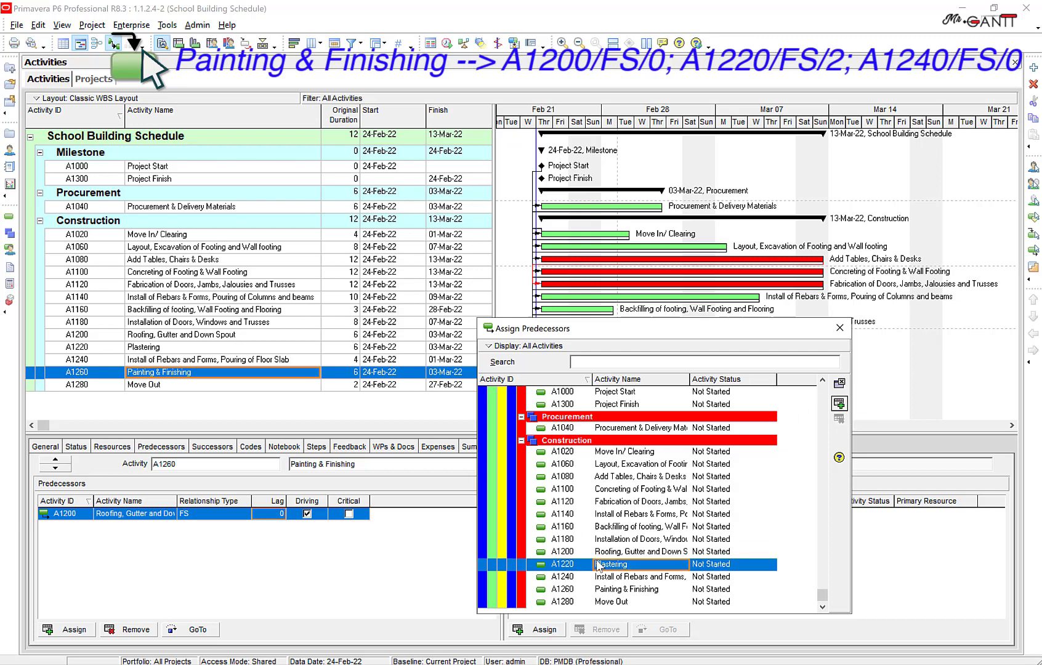
{"action": "left_click", "coordinate": [840, 403]}
{"action": "left_click", "coordinate": [279, 528]}
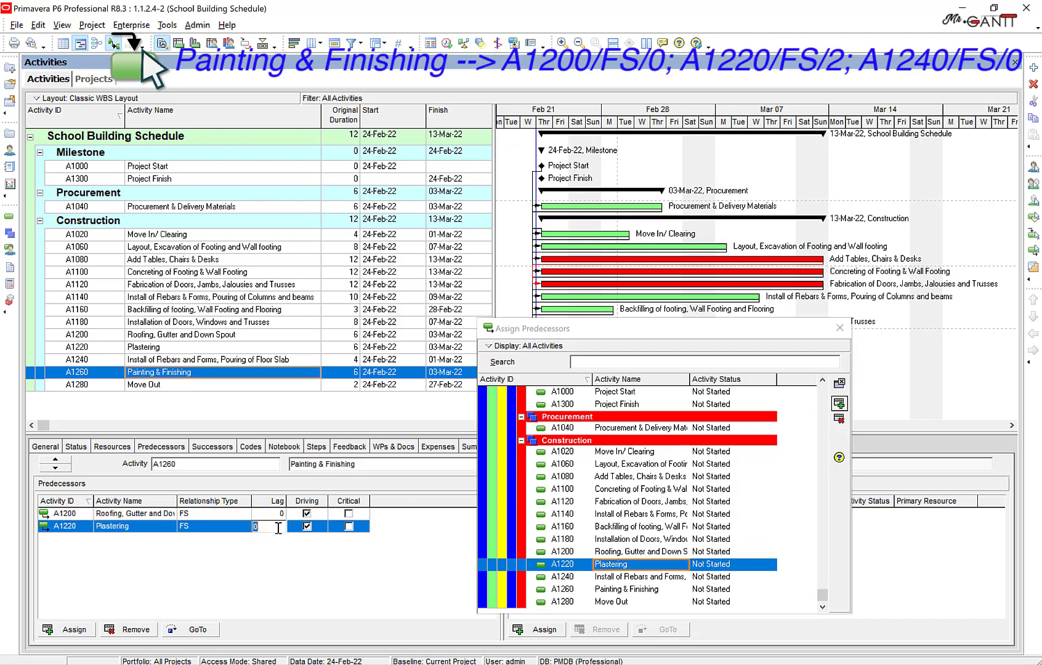
{"action": "type", "text": "2"}
{"action": "key", "text": "Return"}
{"action": "left_click", "coordinate": [581, 578]}
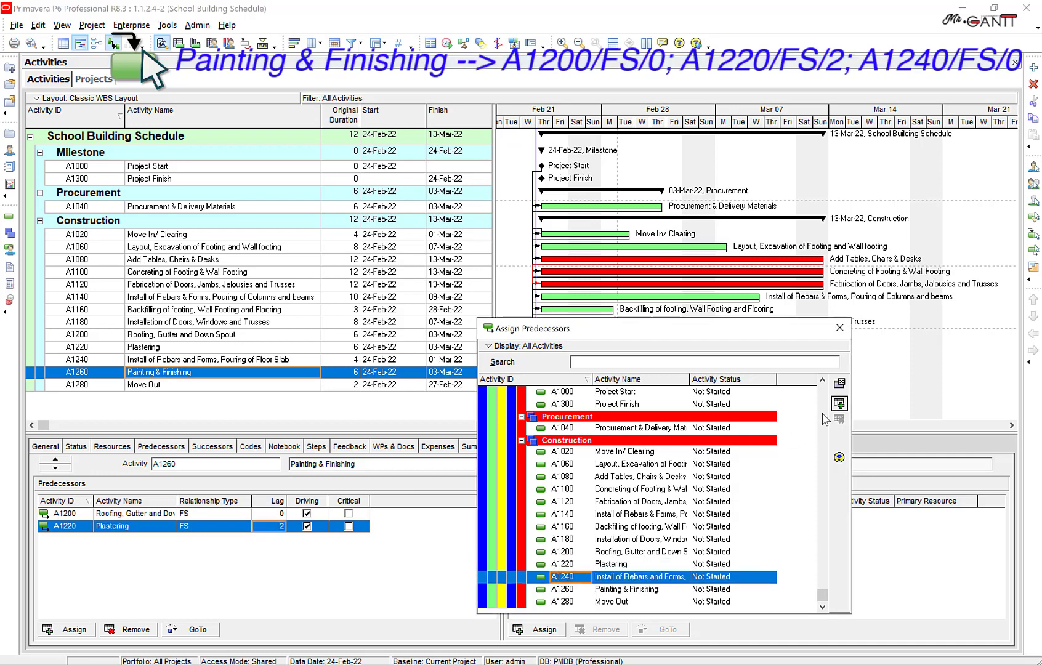
{"action": "left_click", "coordinate": [839, 403]}
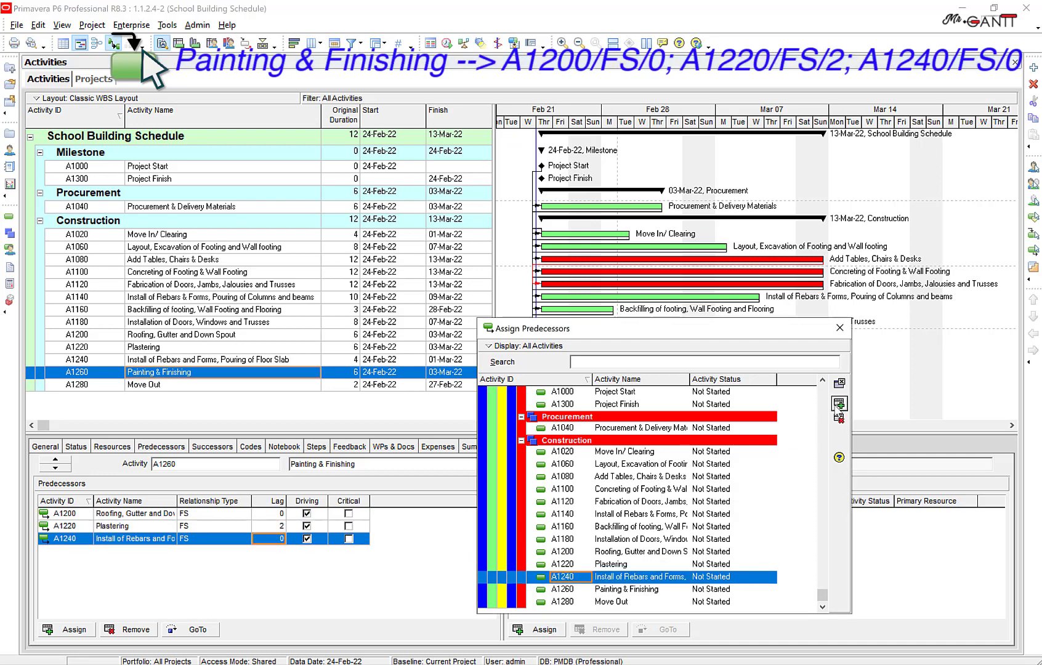
{"action": "left_click", "coordinate": [839, 328]}
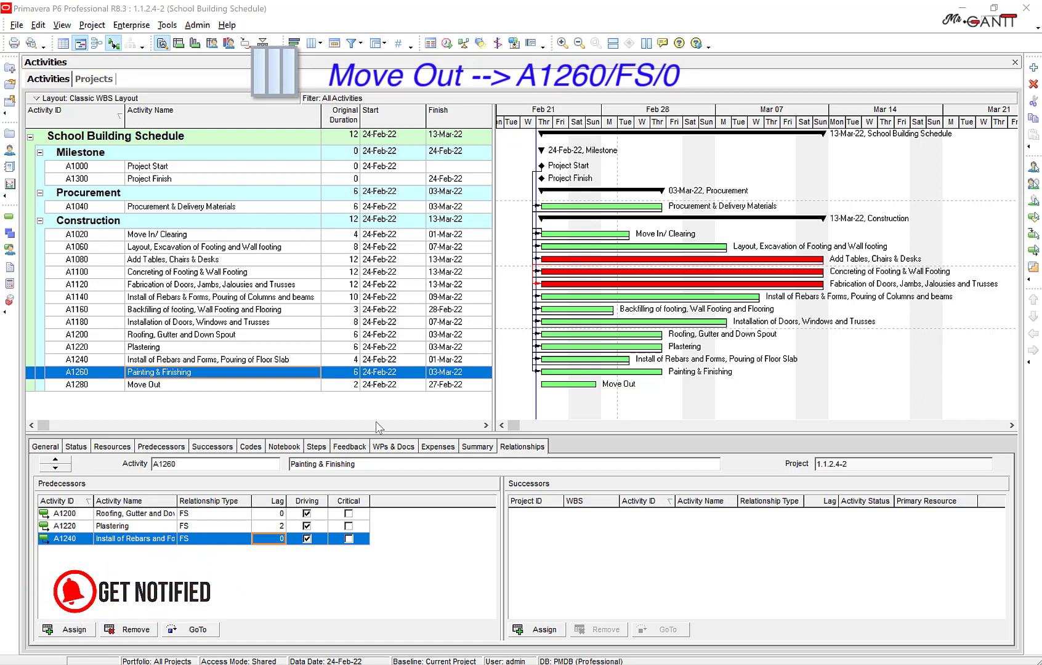
Add the Predecessors and Successors columns to the activity table, and widen the table area and the Predecessors column
{"action": "left_click", "coordinate": [284, 386]}
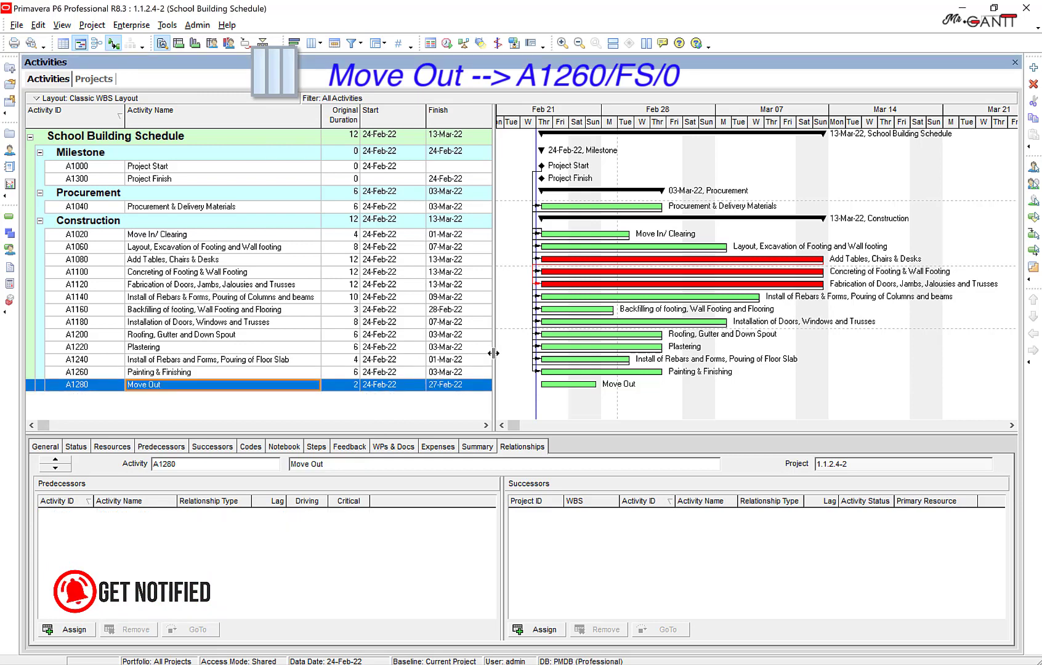
{"action": "left_click_drag", "start_coordinate": [604, 354], "coordinate": [605, 354]}
{"action": "right_click", "coordinate": [543, 113]}
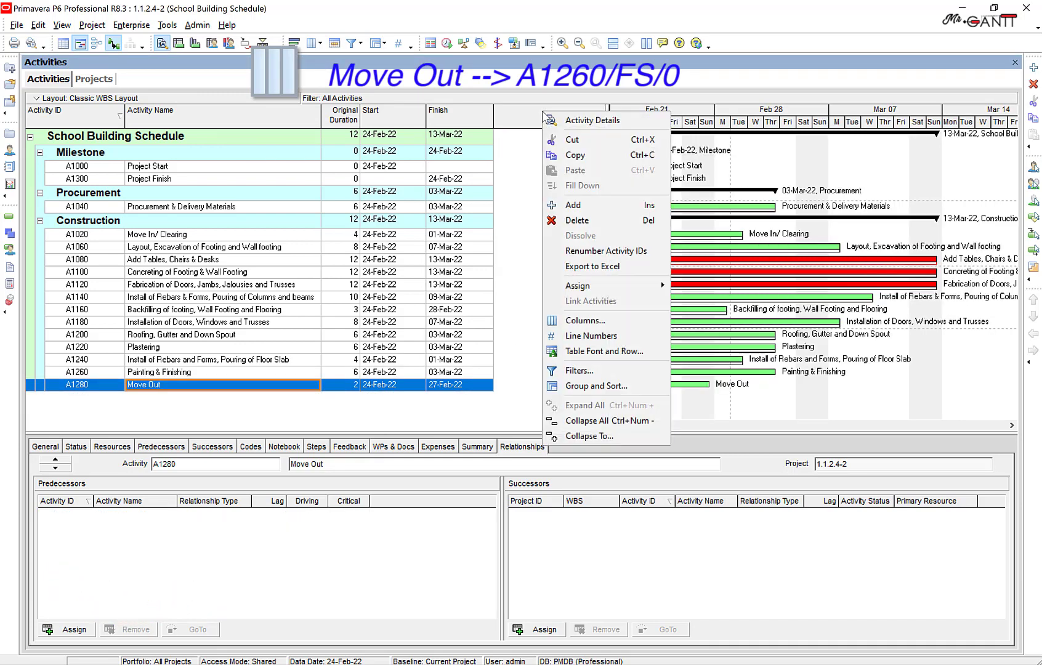
{"action": "left_click", "coordinate": [600, 320]}
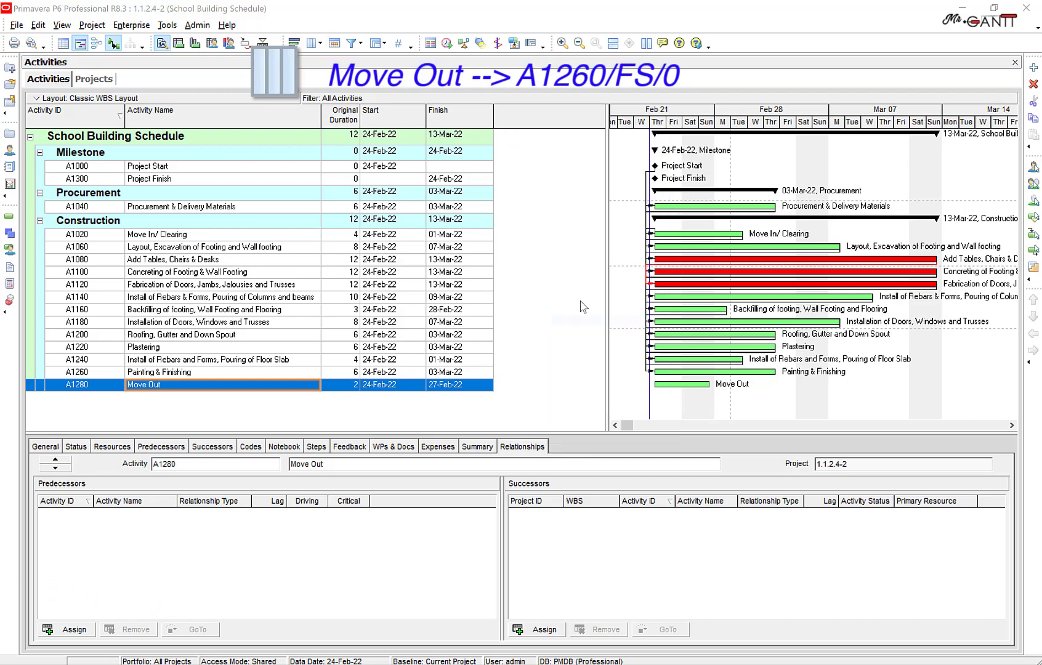
{"action": "left_click", "coordinate": [508, 324]}
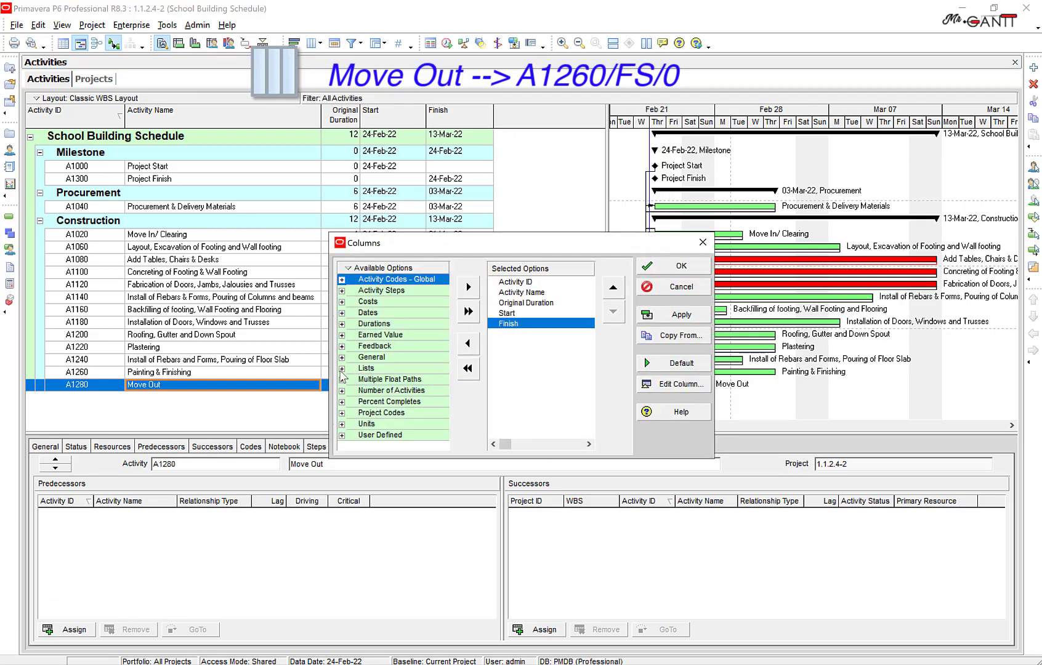
{"action": "left_click", "coordinate": [341, 369]}
{"action": "left_click", "coordinate": [392, 358]}
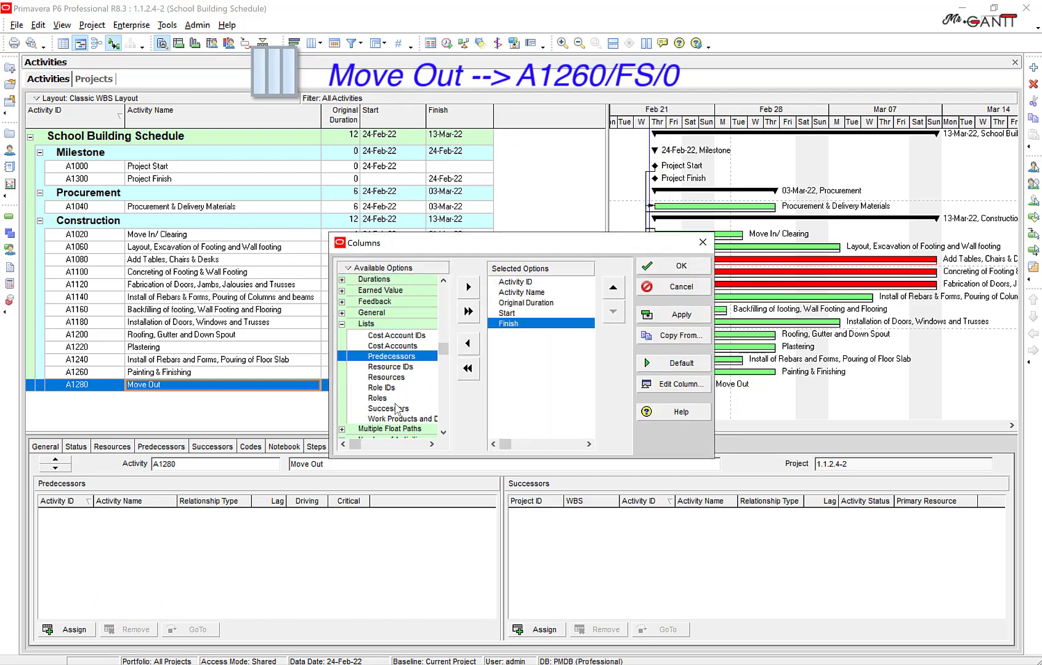
{"action": "left_click", "coordinate": [468, 287]}
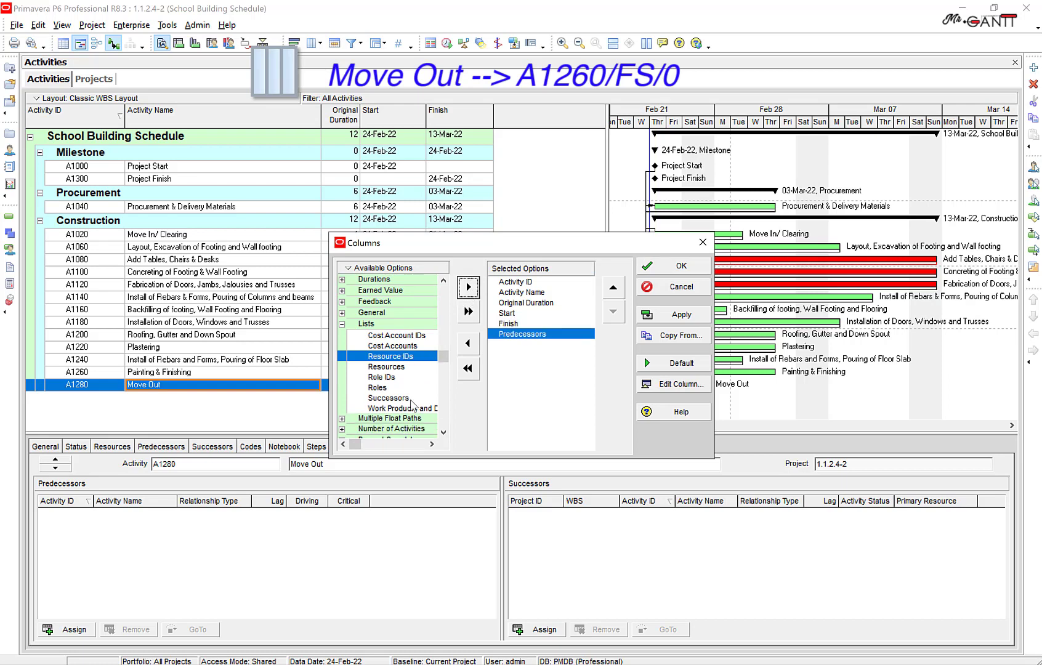
{"action": "left_click", "coordinate": [388, 398]}
{"action": "left_click", "coordinate": [468, 287]}
{"action": "left_click", "coordinate": [678, 314]}
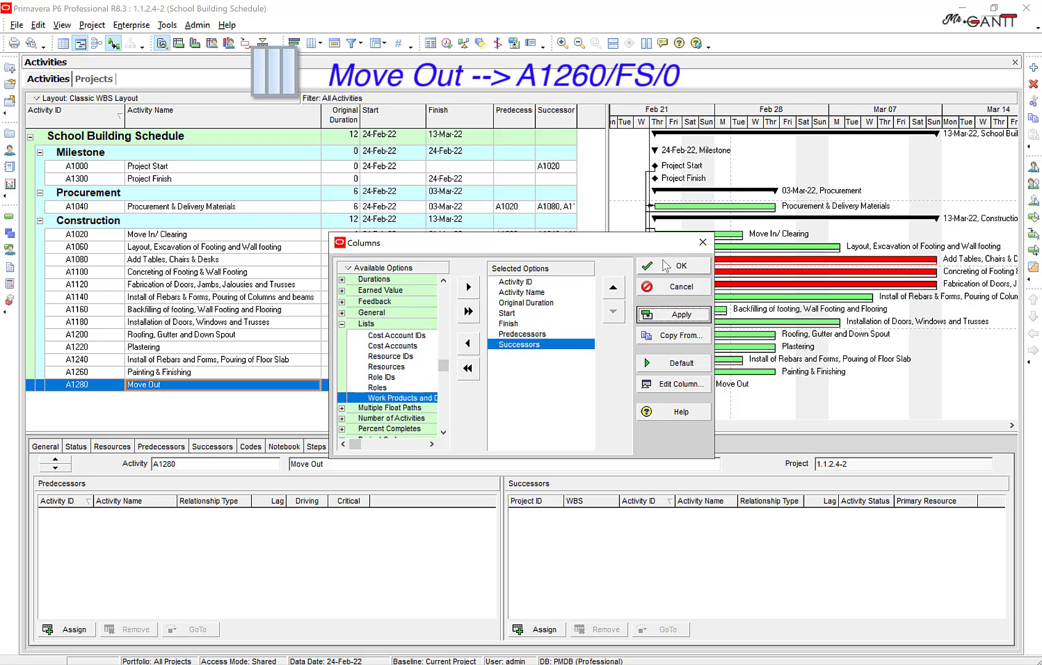
{"action": "left_click", "coordinate": [666, 266]}
{"action": "left_click_drag", "start_coordinate": [611, 277], "coordinate": [662, 278]}
{"action": "left_click_drag", "start_coordinate": [539, 122], "coordinate": [563, 121]}
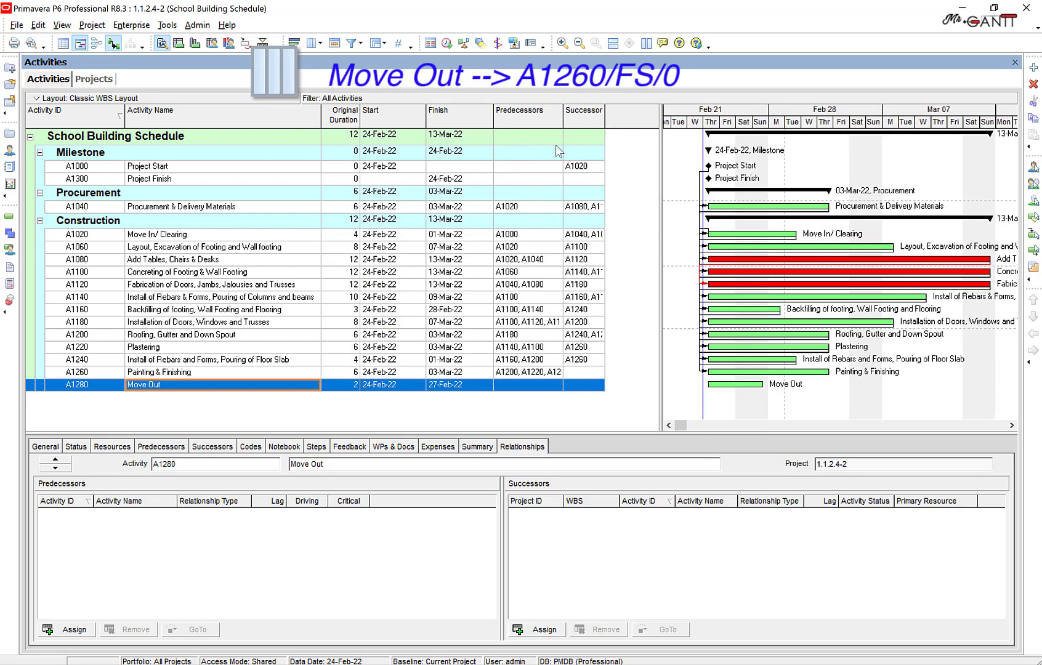
Assign Painting & Finishing (A1260) as finish-to-start predecessor of Move Out (A1280) from its Predecessors cell
{"action": "left_click", "coordinate": [526, 390]}
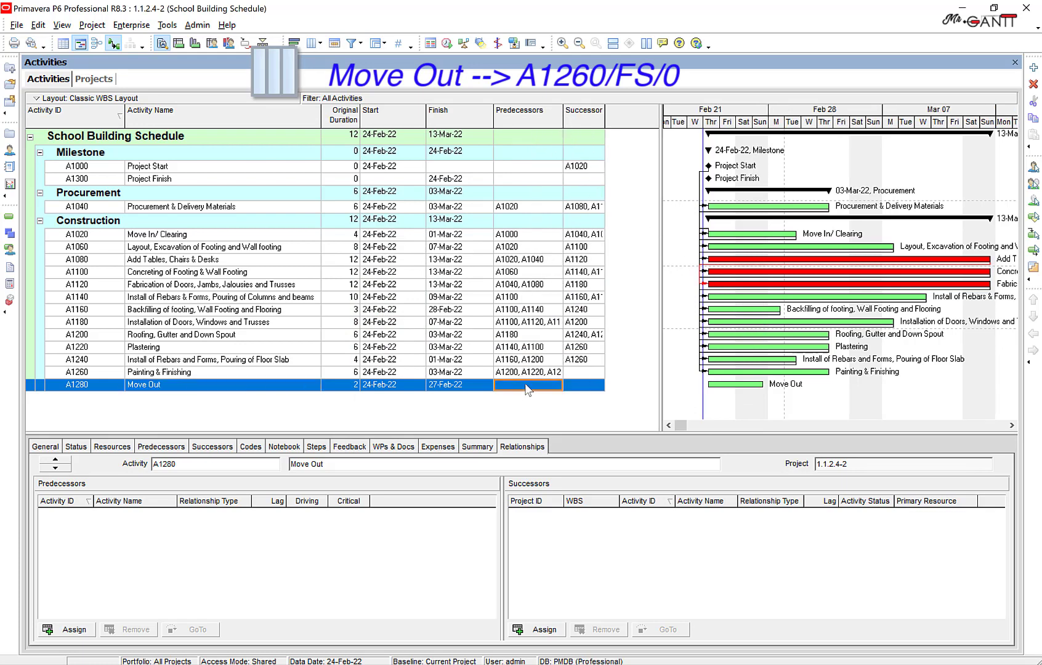
{"action": "left_click", "coordinate": [526, 389]}
{"action": "left_click", "coordinate": [606, 590]}
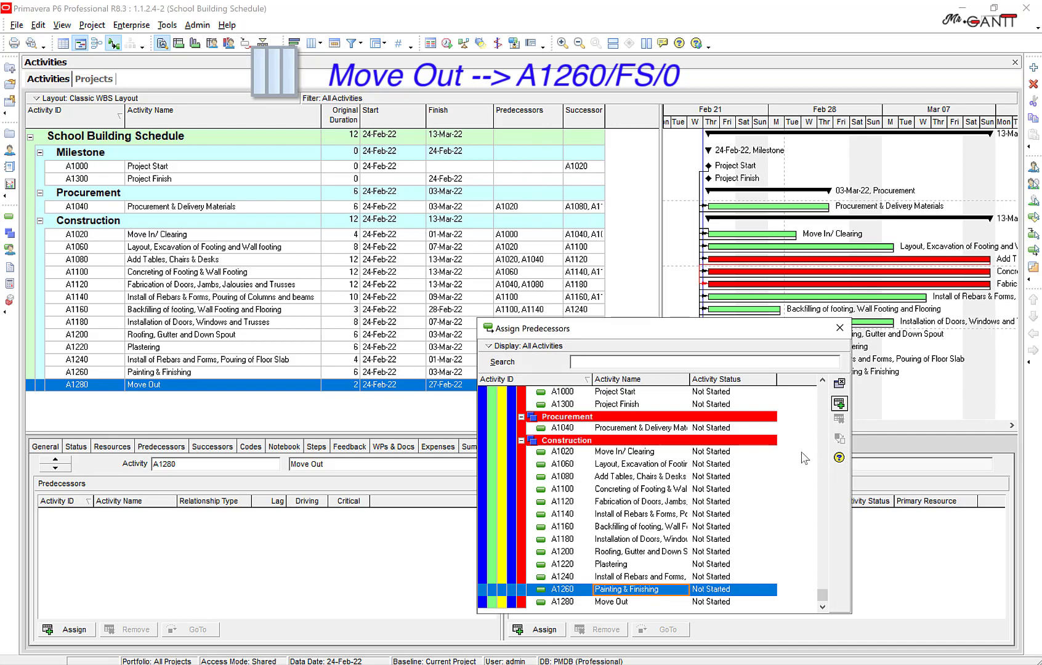
{"action": "left_click", "coordinate": [839, 405]}
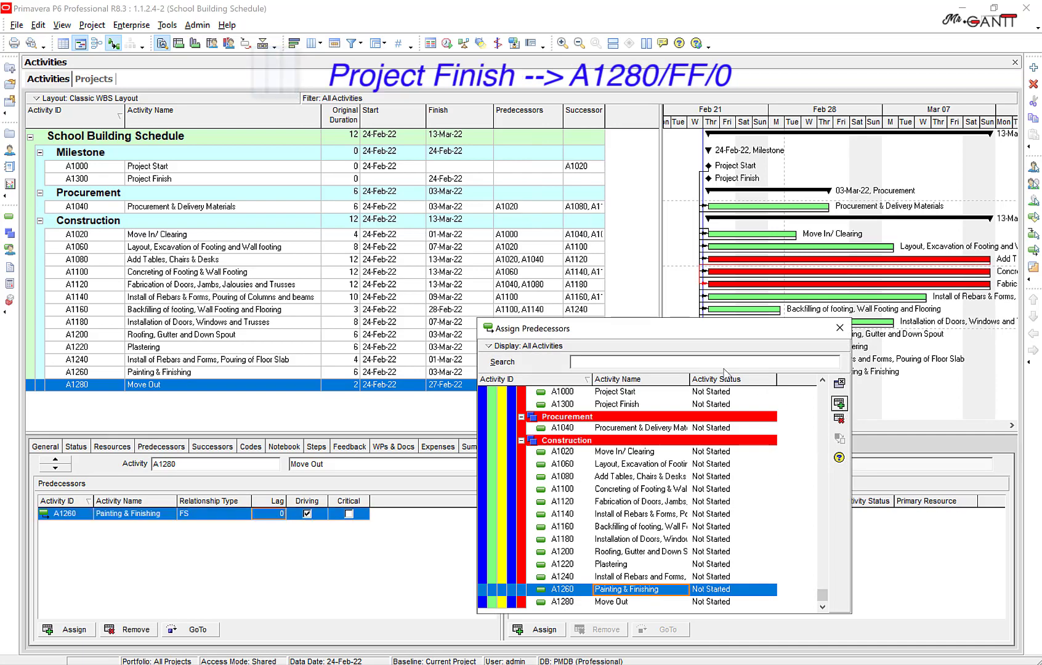
Assign Move Out (A1280) as predecessor of Project Finish (A1300), set the relationship type to FF, and close the assignment dialog
{"action": "left_click_drag", "start_coordinate": [749, 331], "coordinate": [889, 311]}
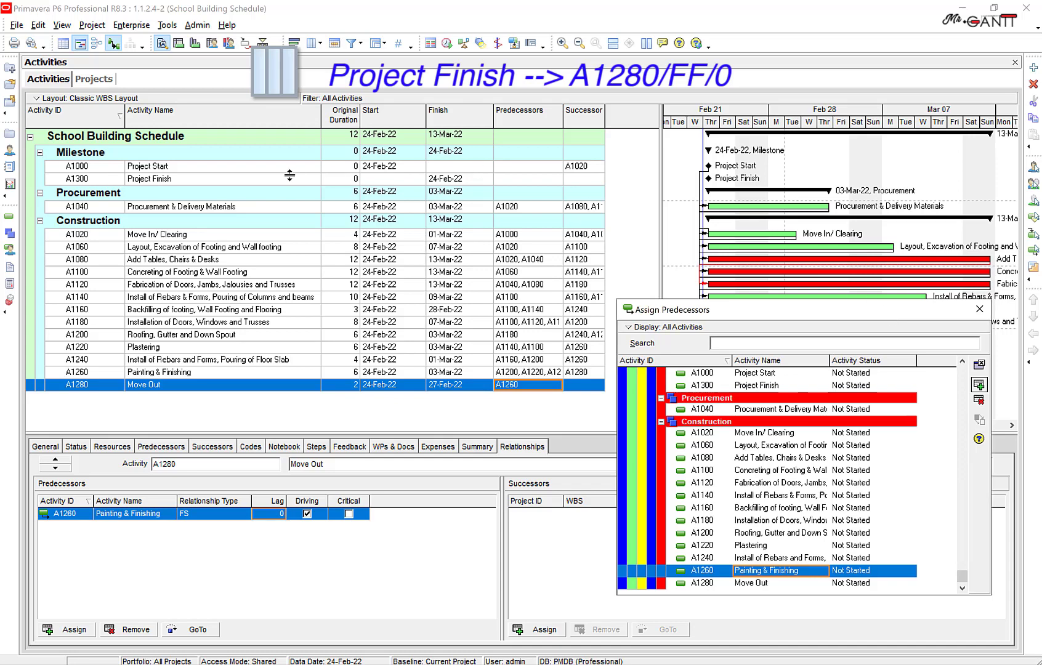
{"action": "left_click", "coordinate": [532, 183]}
{"action": "left_click", "coordinate": [763, 583]}
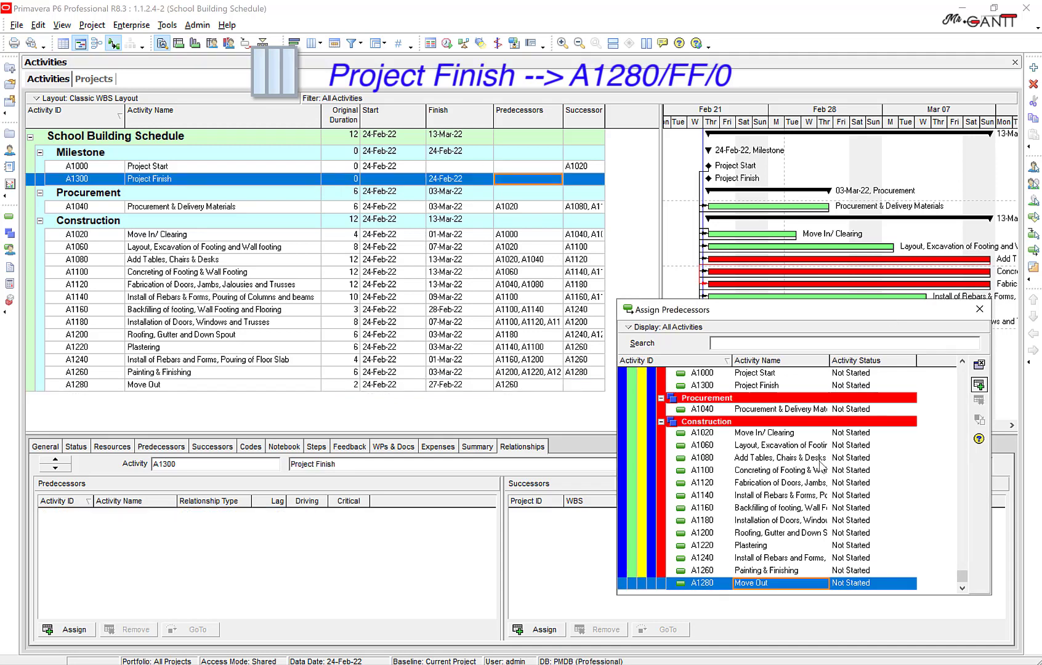
{"action": "left_click", "coordinate": [979, 386]}
{"action": "left_click", "coordinate": [205, 519]}
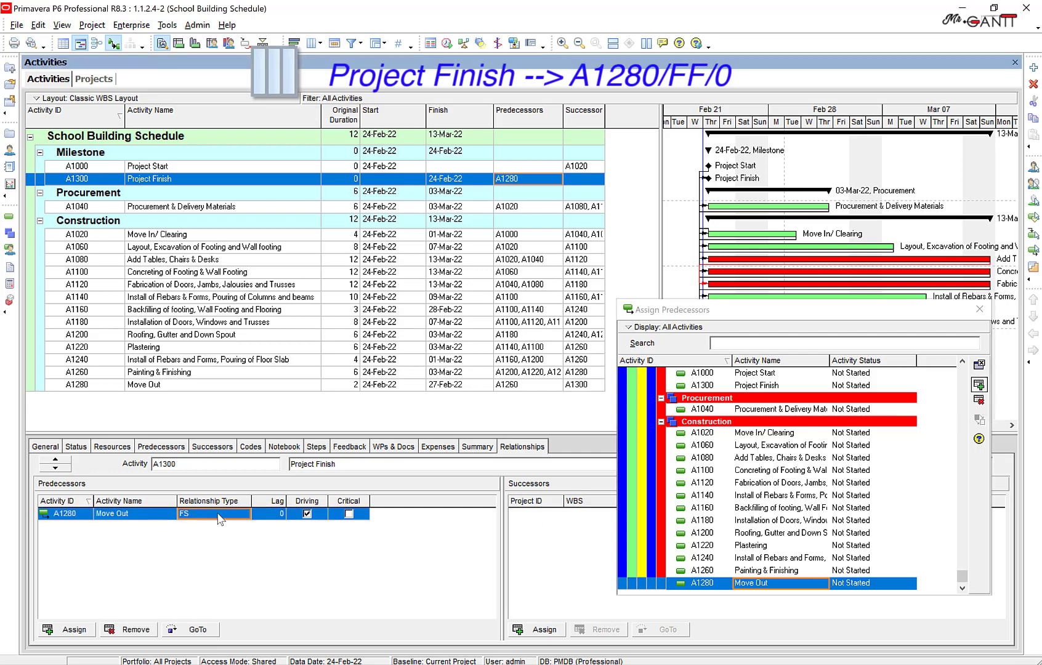
{"action": "left_click", "coordinate": [197, 534]}
{"action": "left_click", "coordinate": [981, 312]}
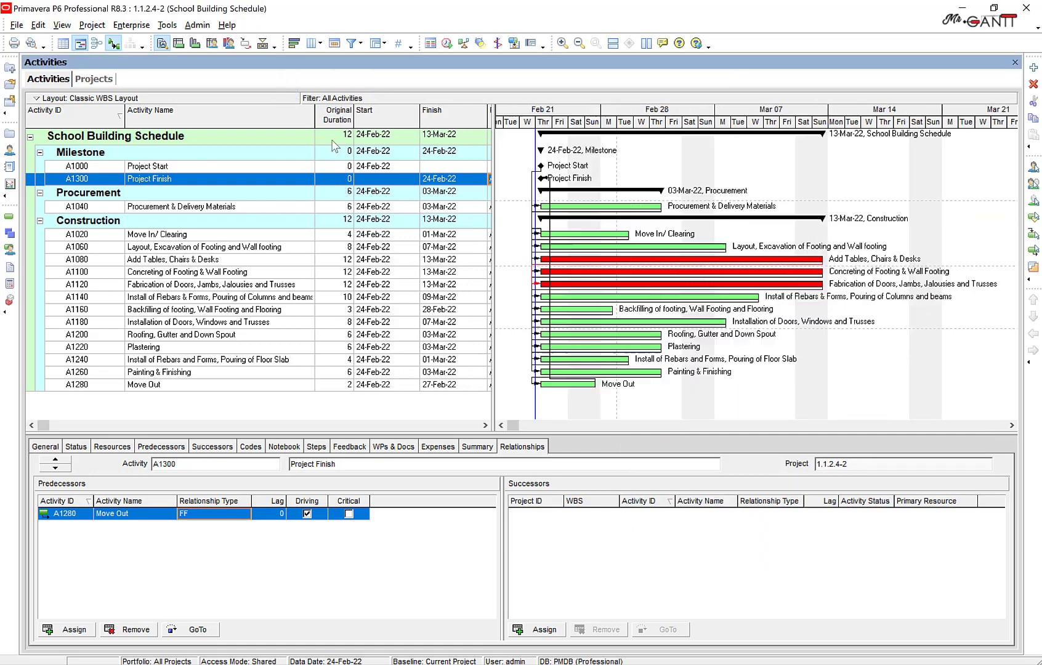
Schedule the project with data date 24-Feb-22 and compress the Gantt timescale to fit the whole schedule
{"action": "left_click", "coordinate": [446, 43]}
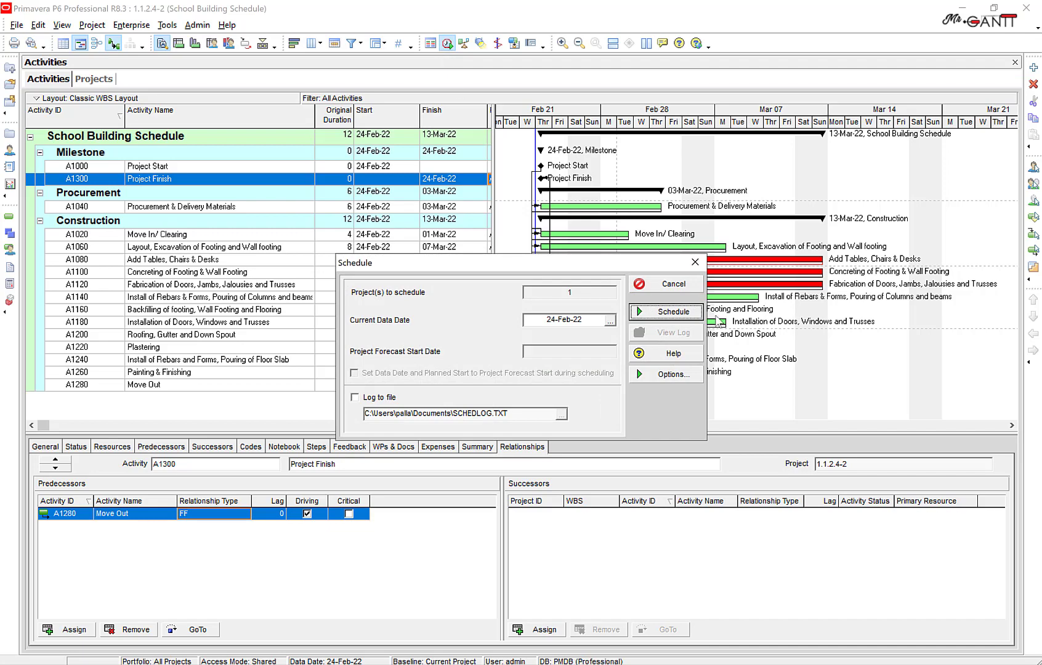
{"action": "left_click", "coordinate": [685, 312]}
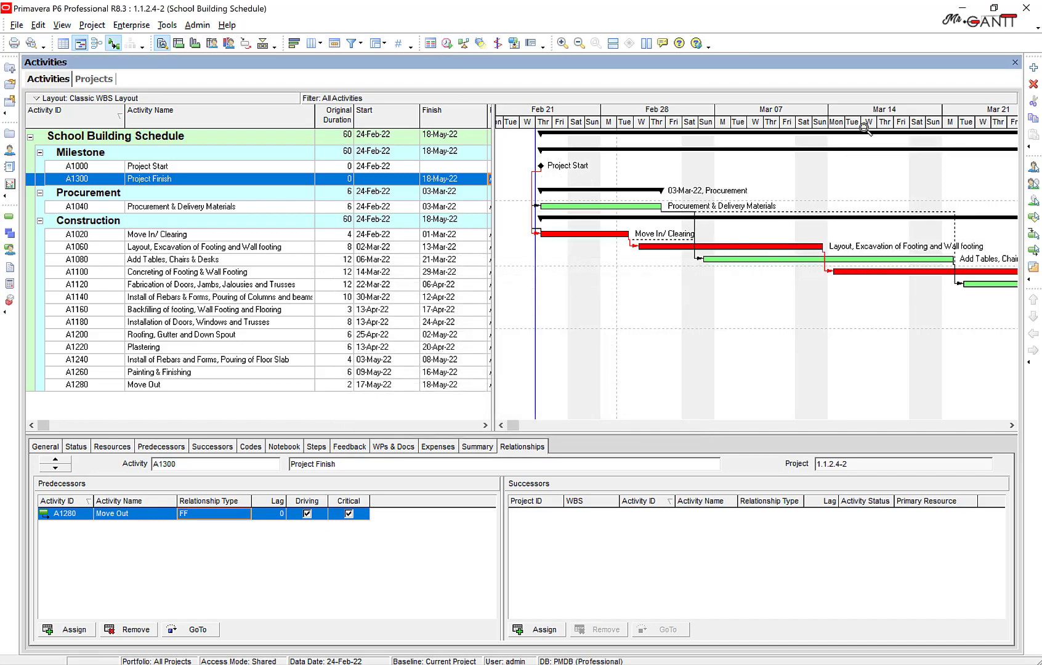
{"action": "left_click_drag", "start_coordinate": [866, 126], "coordinate": [602, 167]}
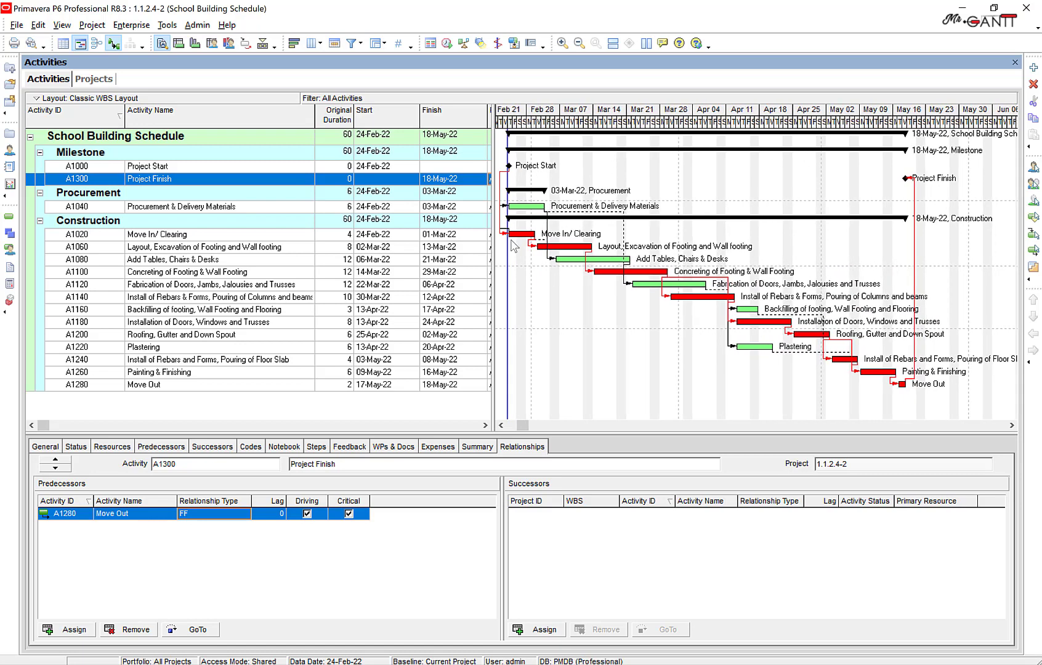
{"action": "left_click_drag", "start_coordinate": [487, 258], "coordinate": [479, 258]}
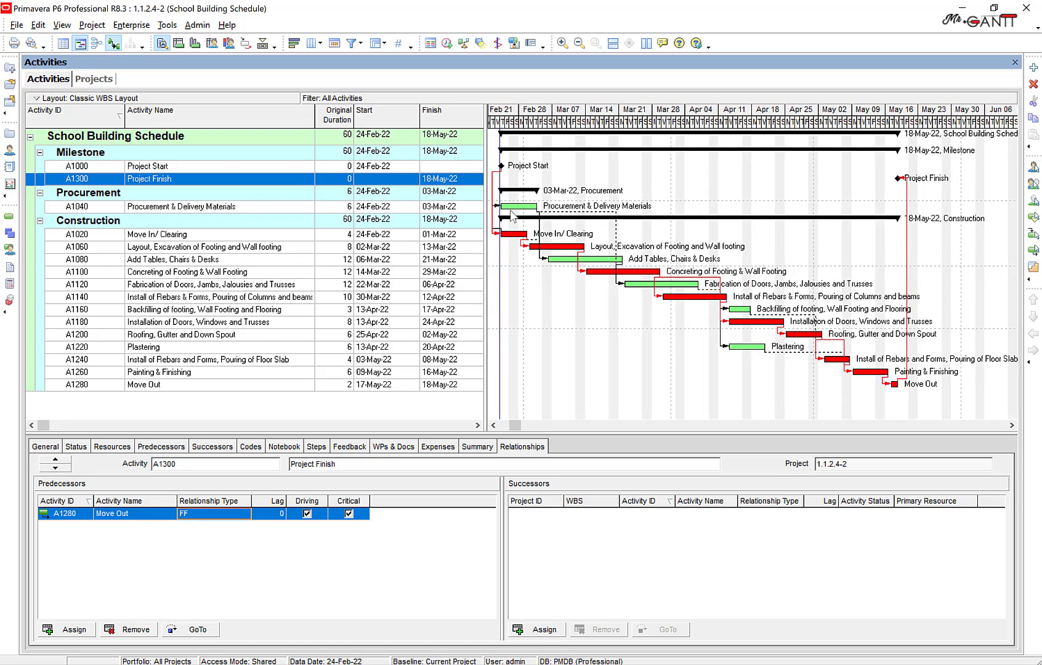